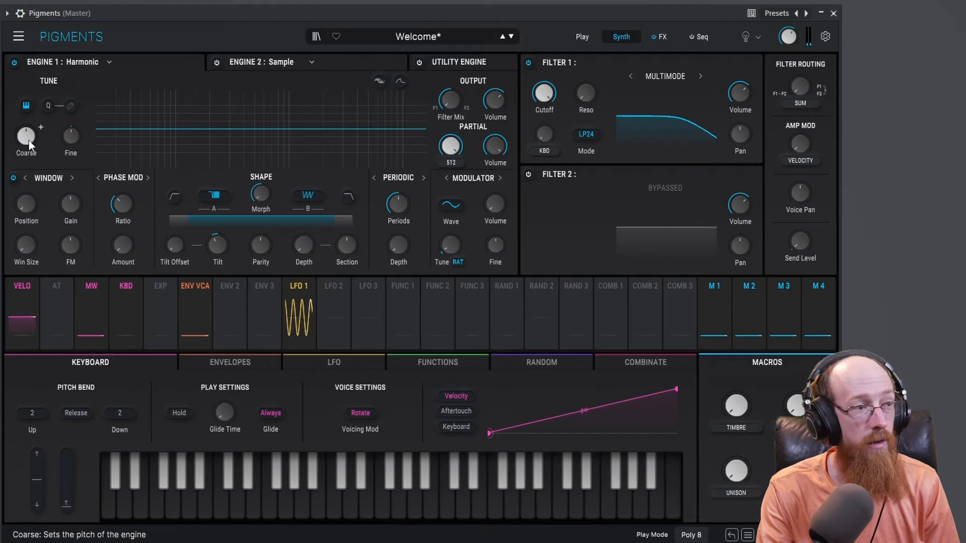
Step: Try Engine 1's Fine tuning at about -0.96 st and 1.00 st, and reset it to its default
mouse_move(29, 140)
left_mouse_down()
mouse_move(29, 123)
mouse_move(29, 156)
mouse_move(29, 129)
mouse_move(28, 140)
left_mouse_up()
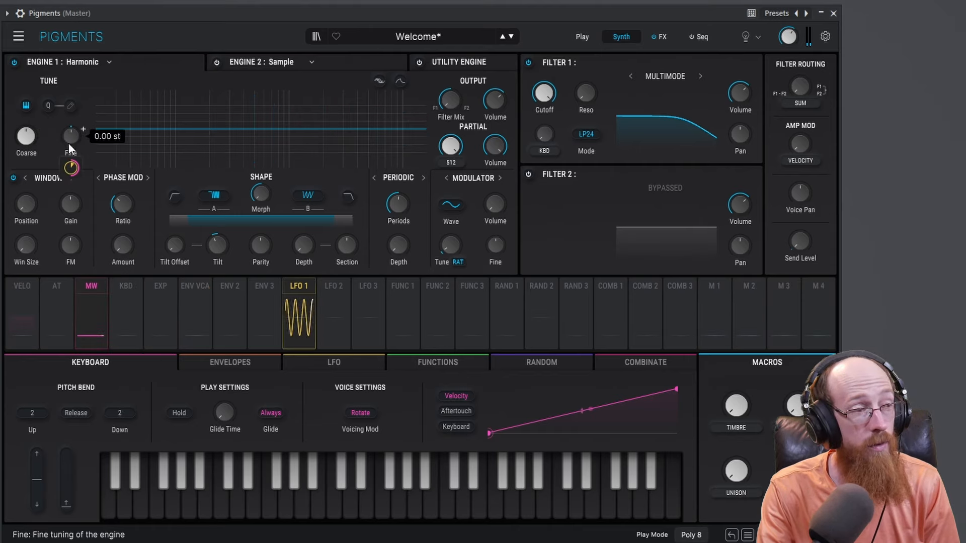
left_click_drag(73, 138, 73, 154)
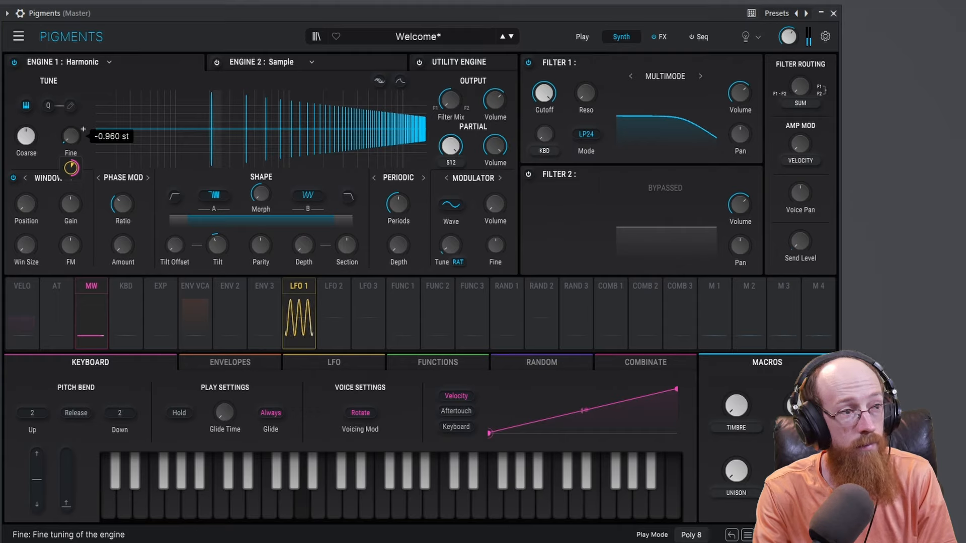
mouse_move(71, 136)
left_mouse_down()
mouse_move(70, 125)
mouse_move(56, 144)
left_mouse_up()
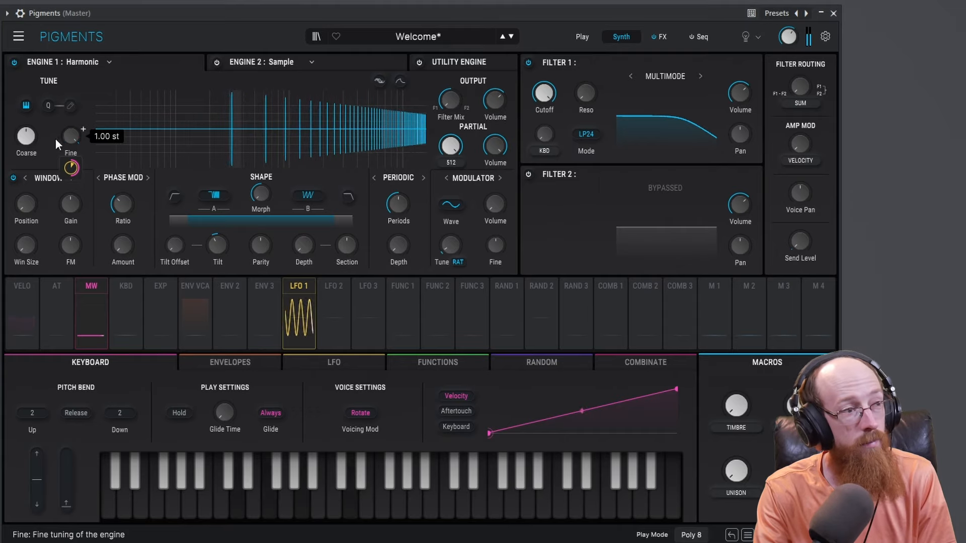
double_click(67, 138)
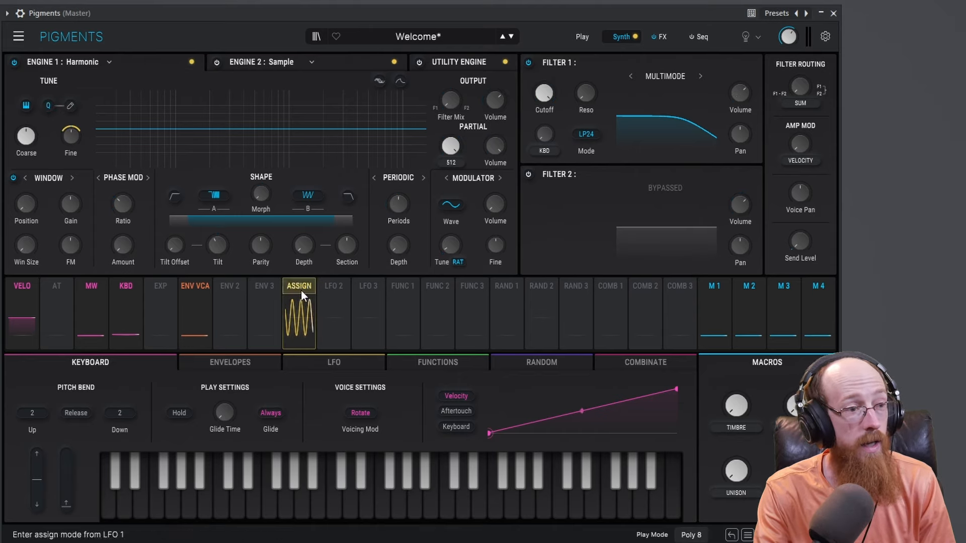
Step: Switch off all upper-row intervals in Engine 1's modulation quantize, leaving only the seven lower-row intervals allowed
left_click(71, 104)
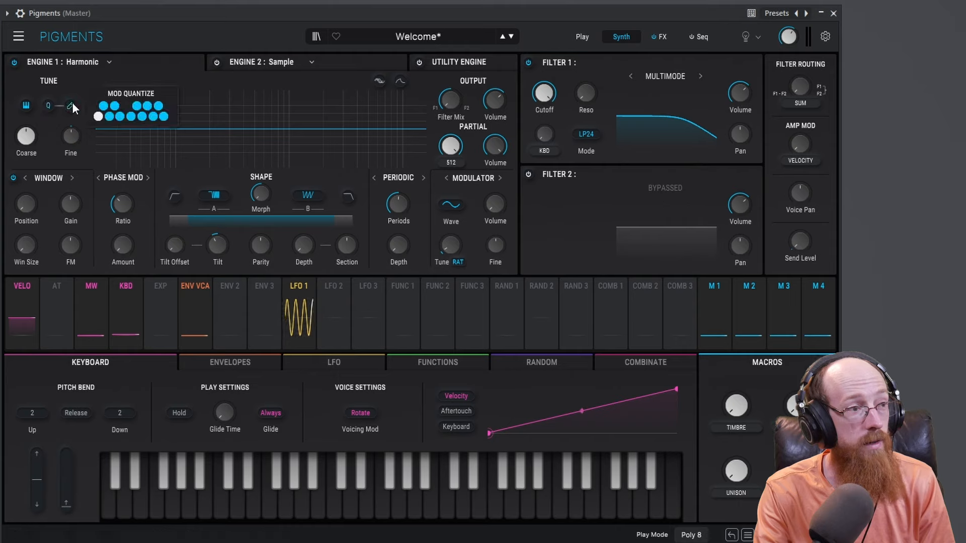
left_click_drag(106, 110, 158, 111)
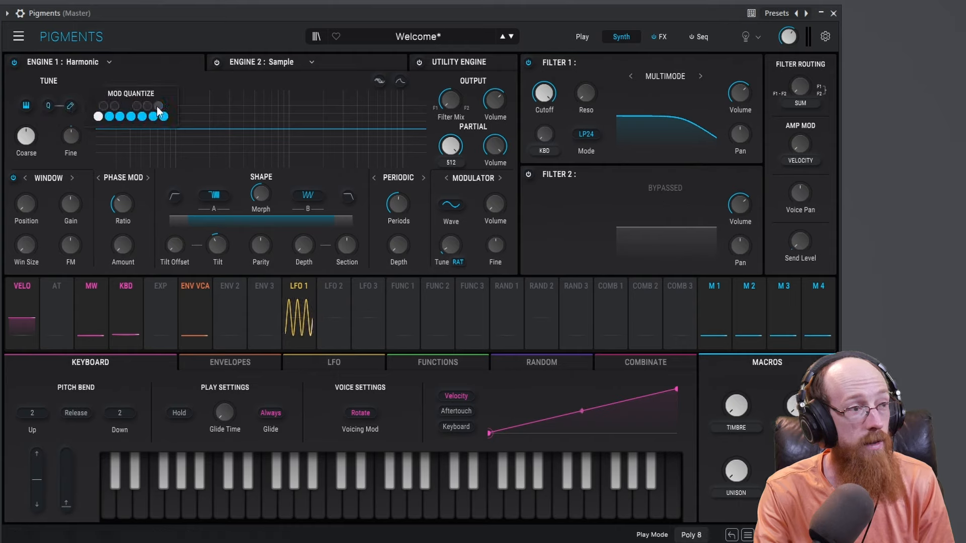
left_click(64, 113)
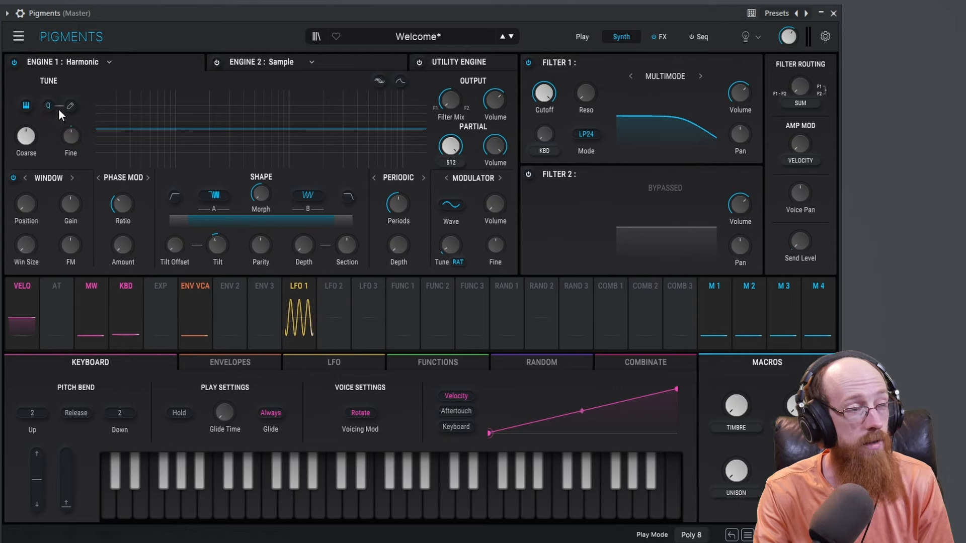
Step: Assign LFO 1 to modulate Engine 1's Coarse tuning and lower the modulation amount
left_click(300, 288)
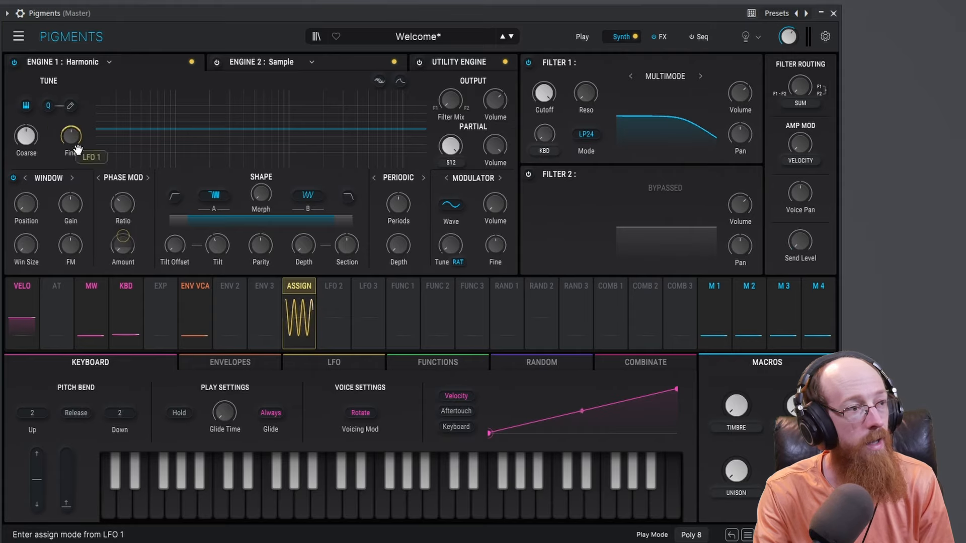
left_click(26, 136)
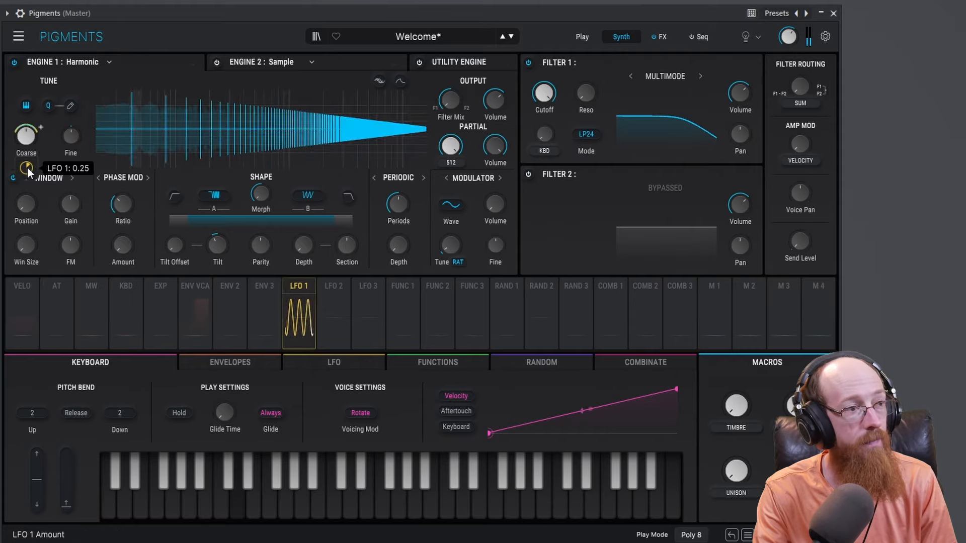
left_click_drag(27, 167, 28, 181)
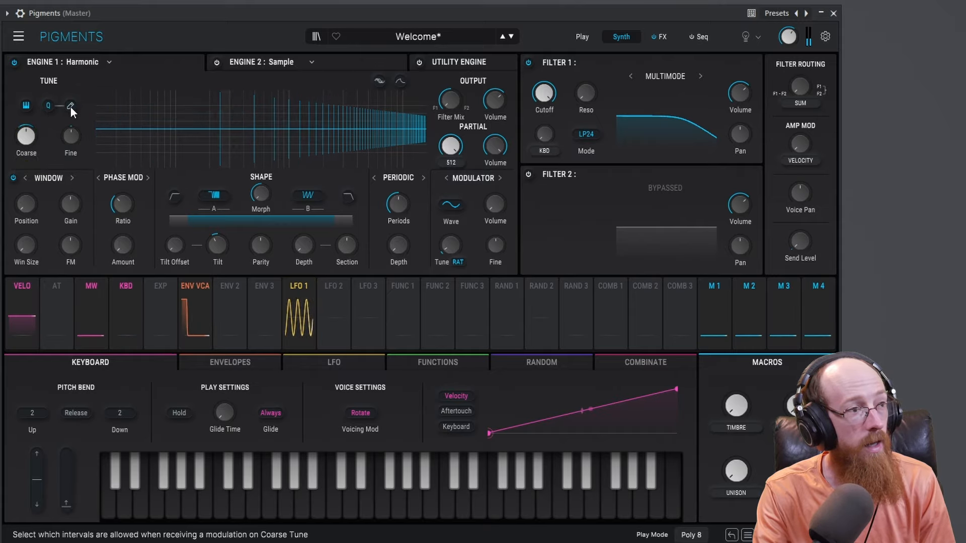
Step: Slow down LFO 1 considerably by lowering its rate, keeping the rate in Hz
left_click(294, 318)
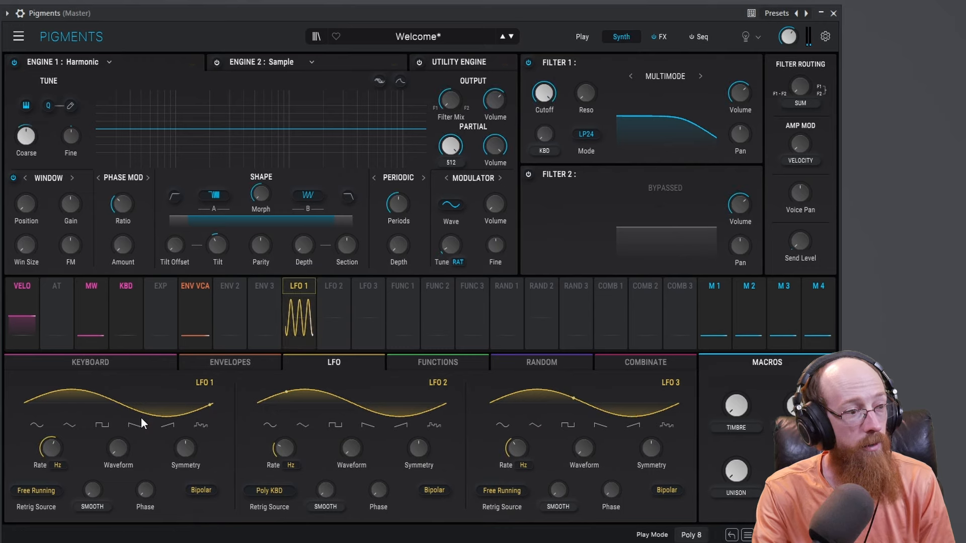
left_click(59, 465)
left_click(60, 465)
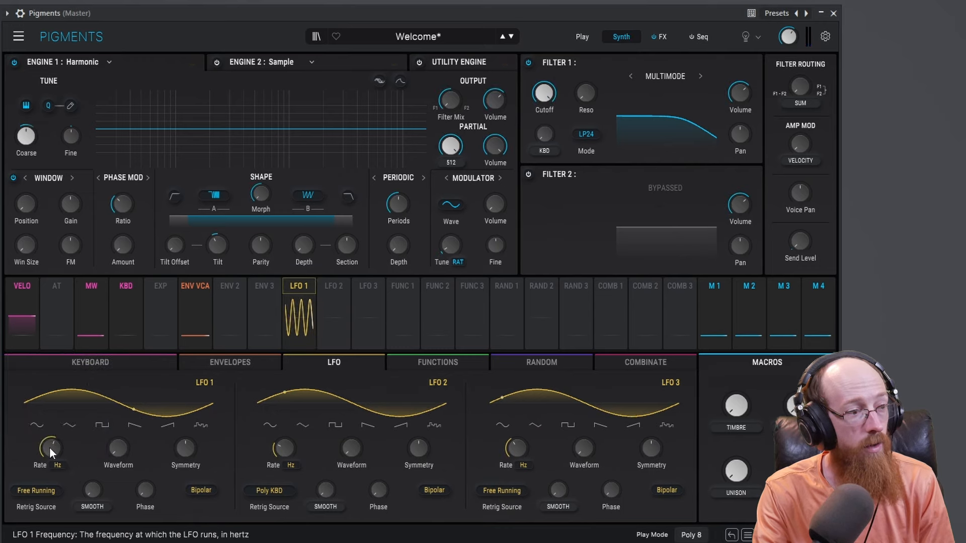
left_click_drag(49, 448, 49, 476)
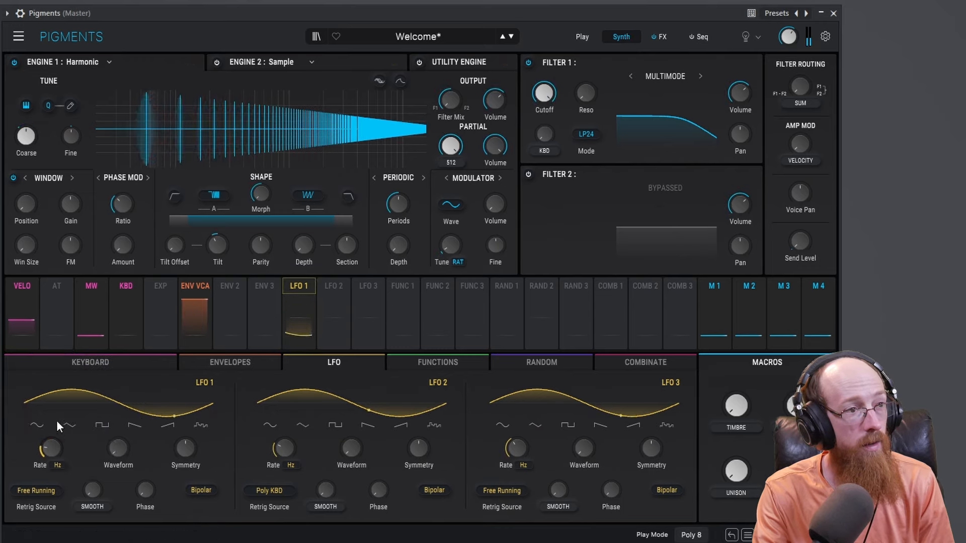
left_click(203, 285)
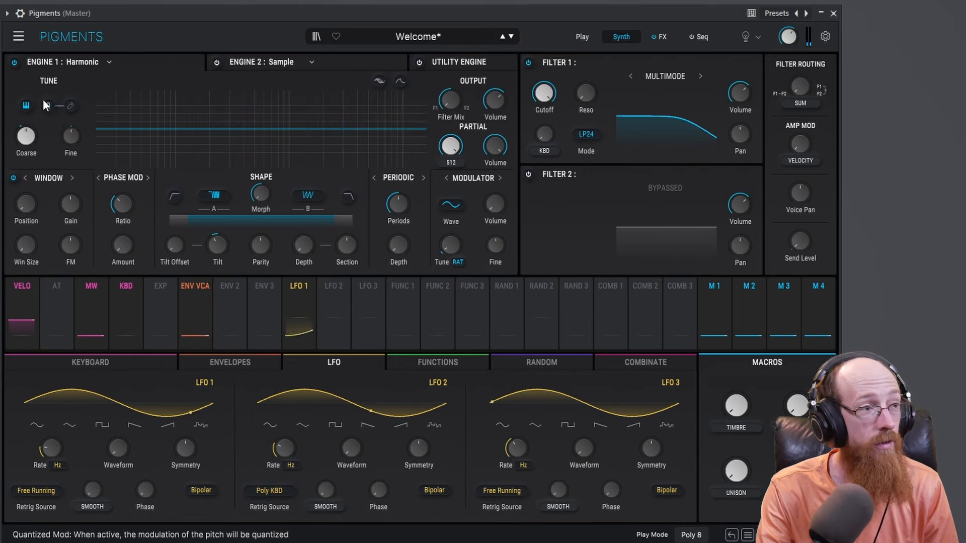
Step: Restrict Engine 1's modulation quantize to the first, second, fourth and seventh lower-row intervals, and readjust the Coarse modulation
left_click(71, 105)
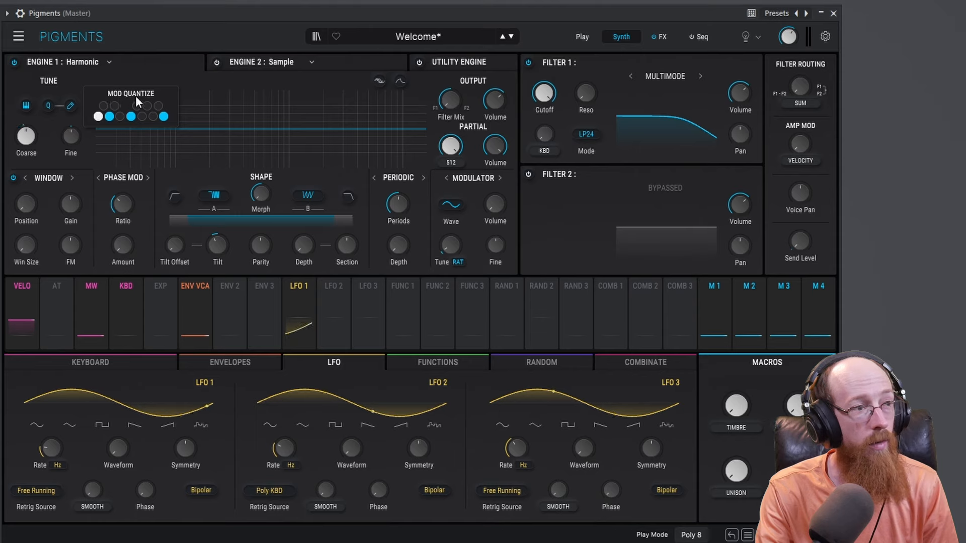
left_click(50, 107)
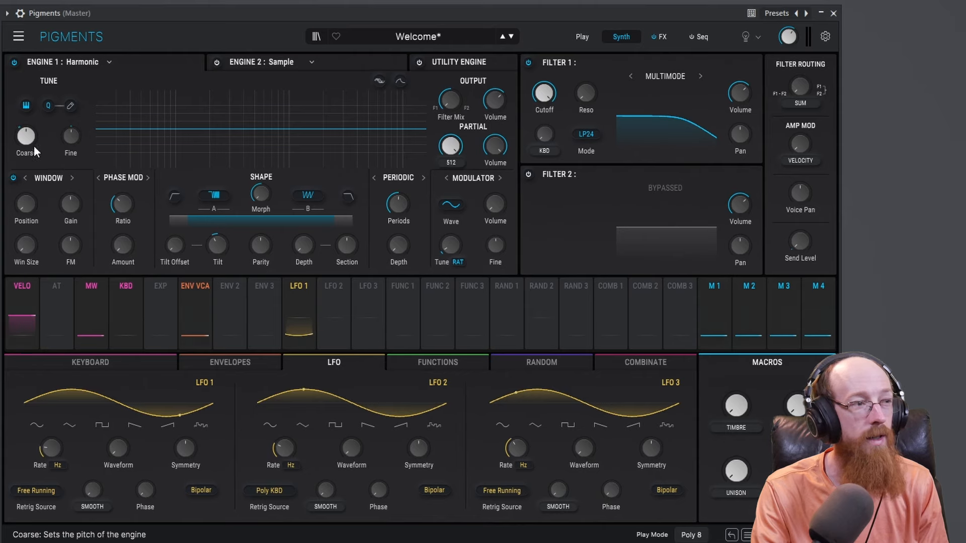
left_click_drag(34, 146, 29, 169)
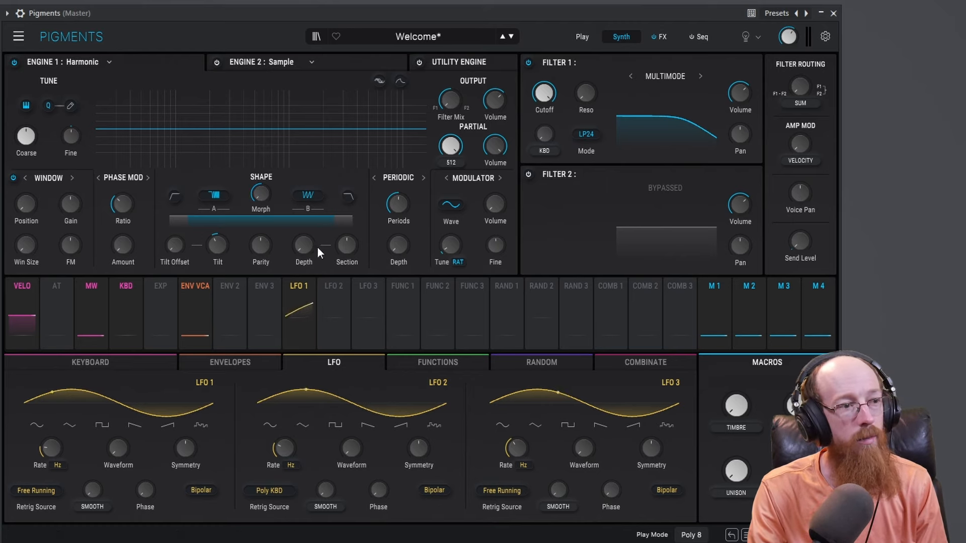
Step: Raise the Depth of Engine 1's Shape section and choose BiPuls as Spectrum A
mouse_move(306, 250)
left_click_drag(306, 251, 305, 272)
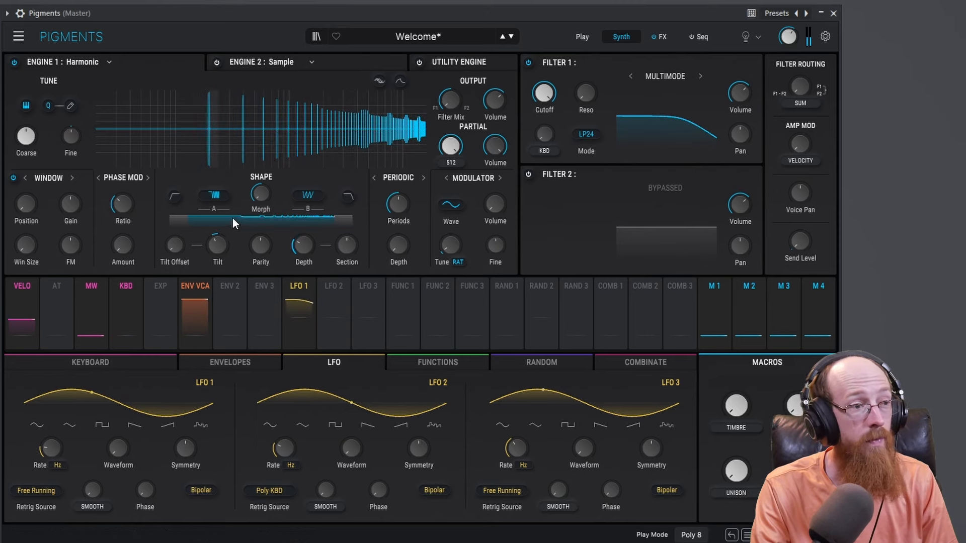
left_click(215, 197)
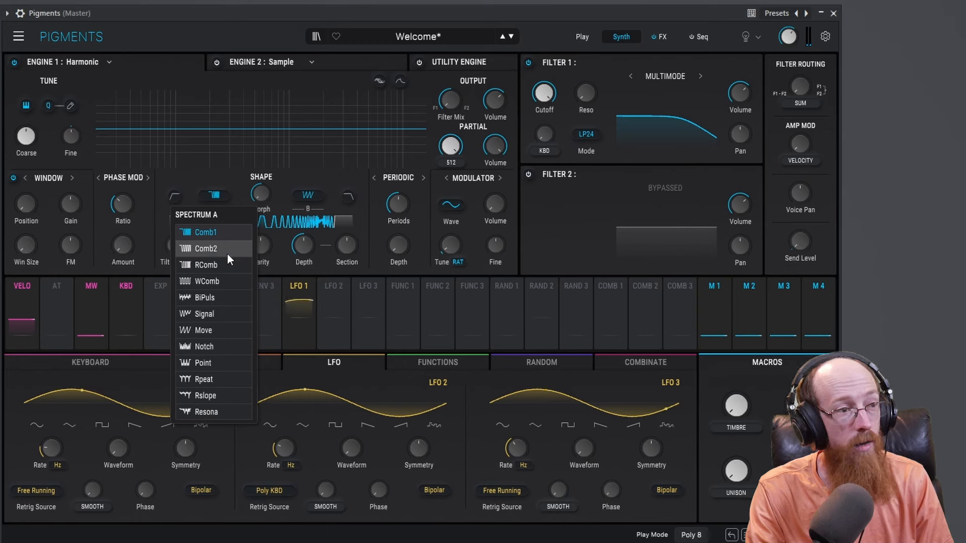
left_click(210, 299)
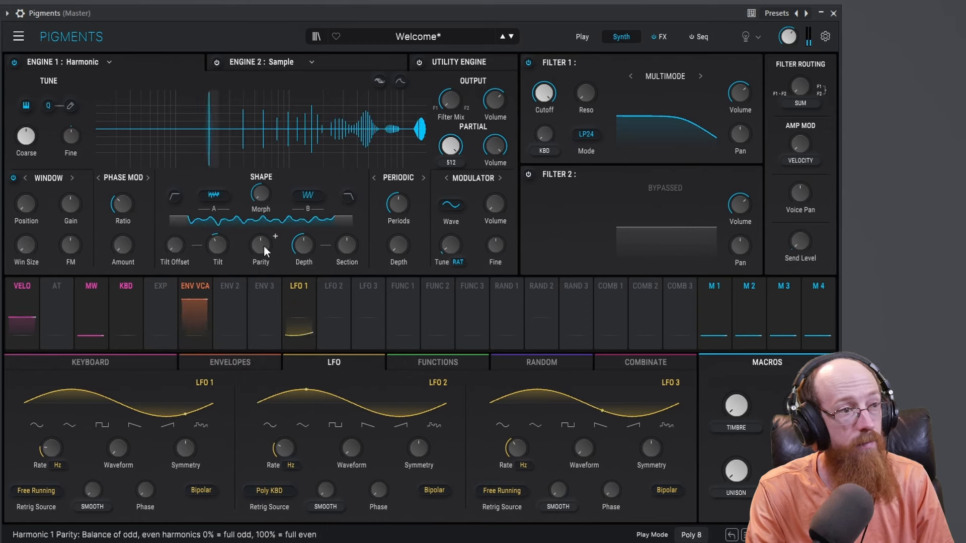
double_click(304, 251)
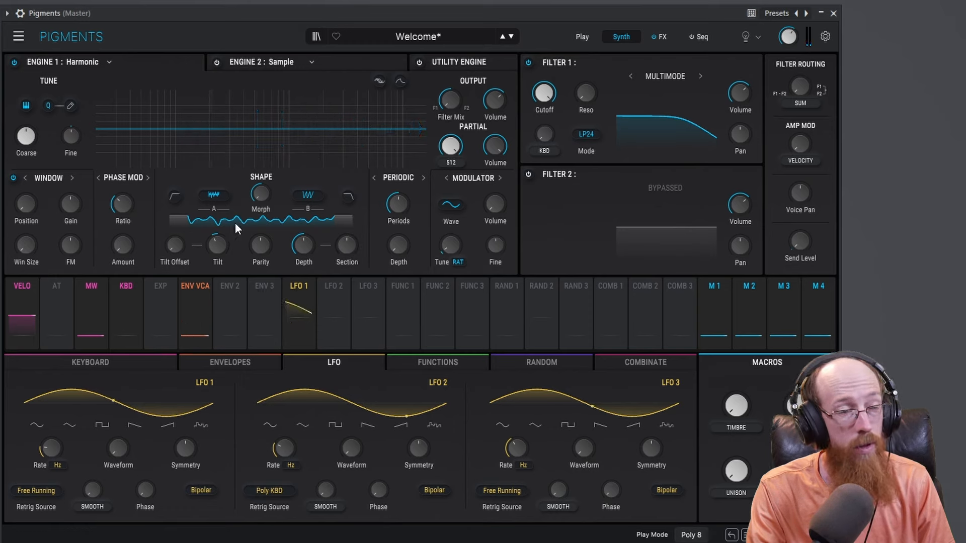
Step: Adjust the Shape's Section slightly, morph it toward Spectrum B and set a partial Depth
mouse_move(350, 247)
left_mouse_down()
mouse_move(350, 274)
mouse_move(350, 224)
mouse_move(350, 252)
left_mouse_up()
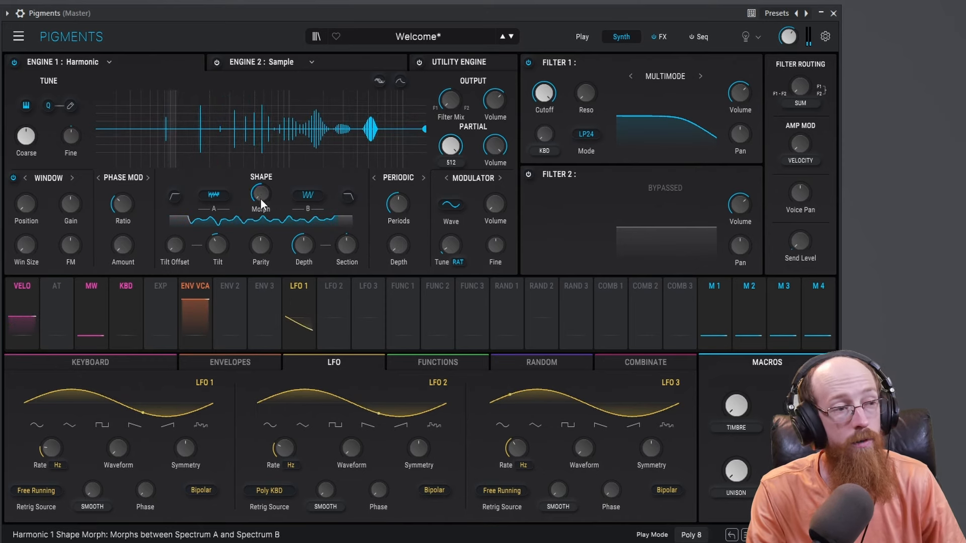
mouse_move(273, 187)
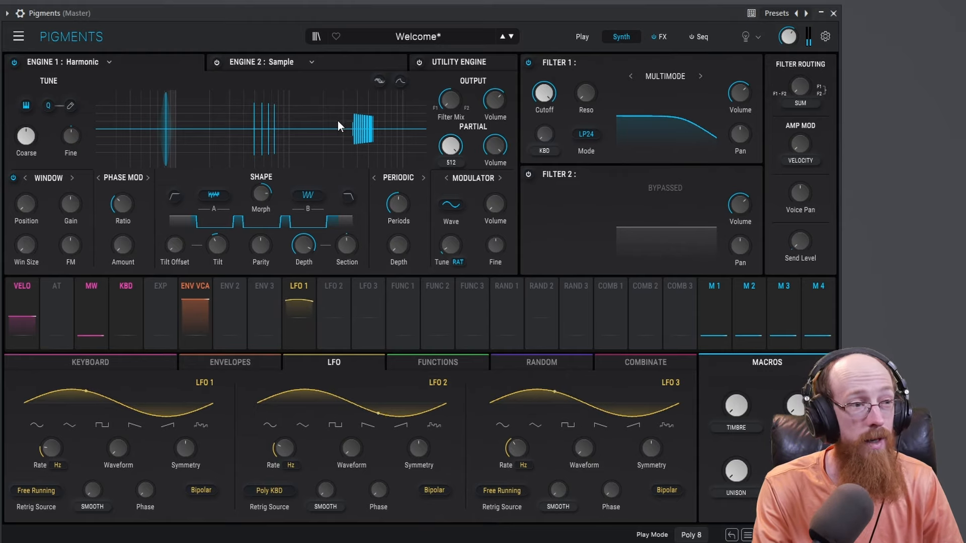
mouse_move(308, 251)
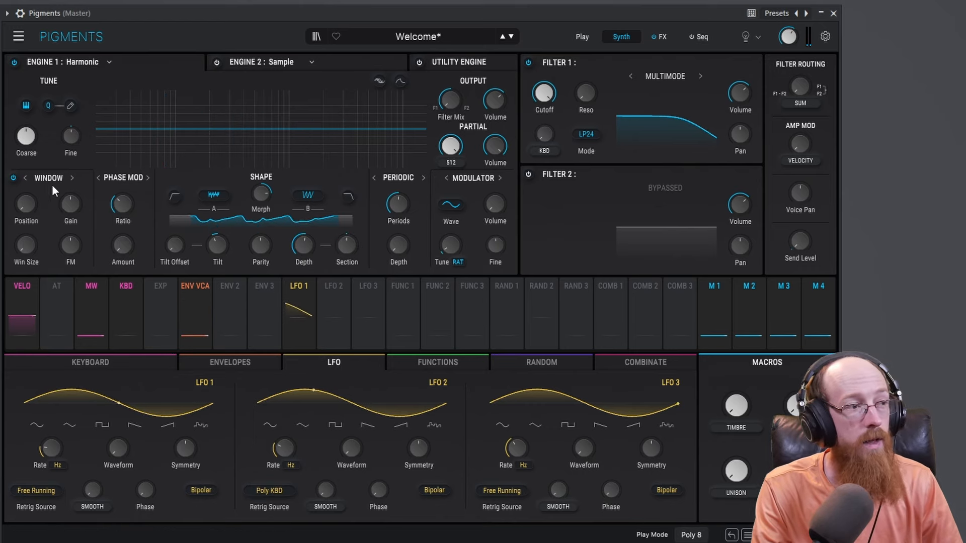
Step: Enlarge the harmonic window's size and move its Position up to higher partials
mouse_move(40, 237)
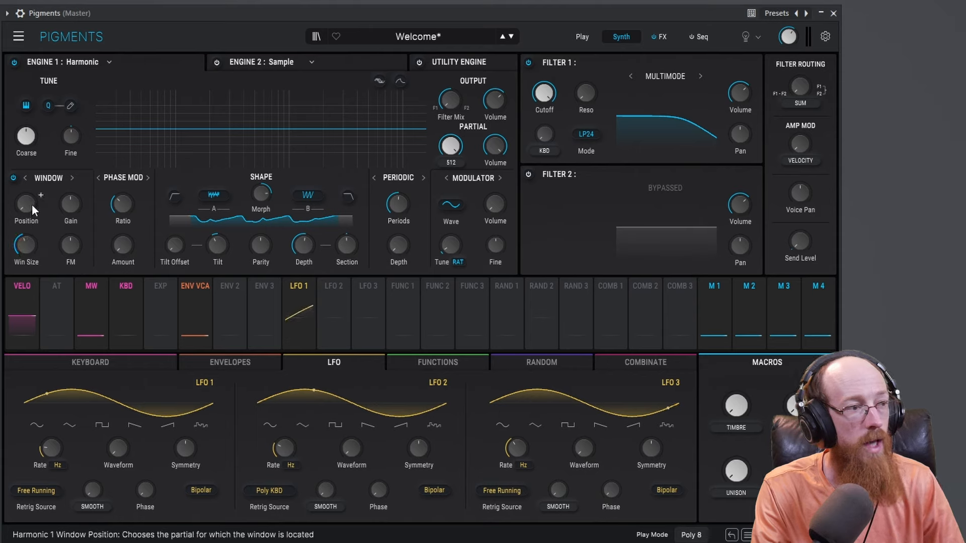
mouse_move(29, 207)
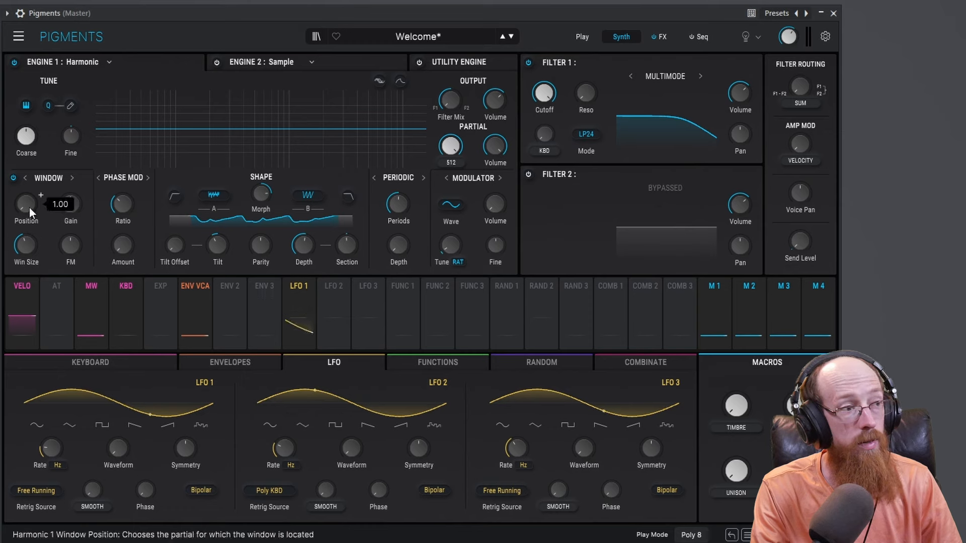
left_click_drag(29, 207, 29, 143)
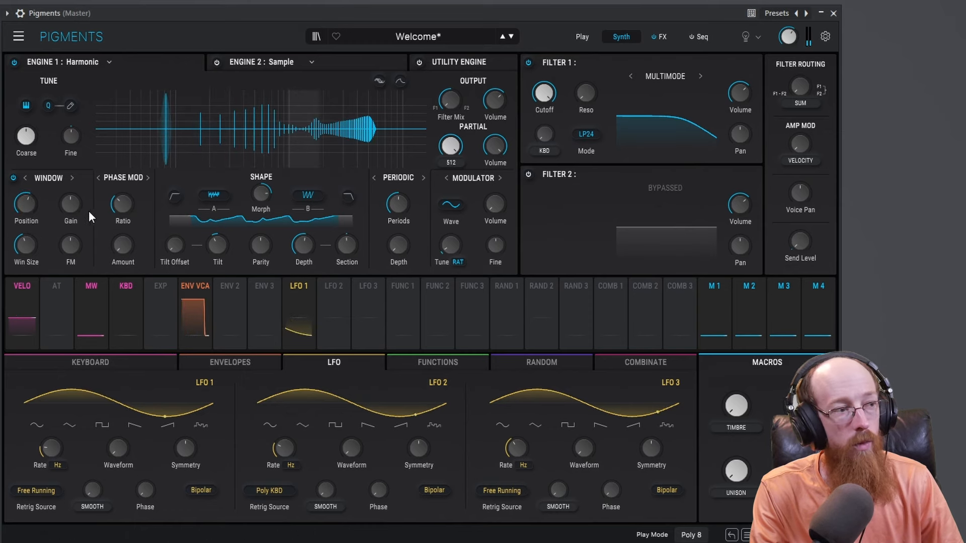
Step: Raise the harmonic window's Gain to 60.0 dB and shift its Position further up the partials
mouse_move(85, 195)
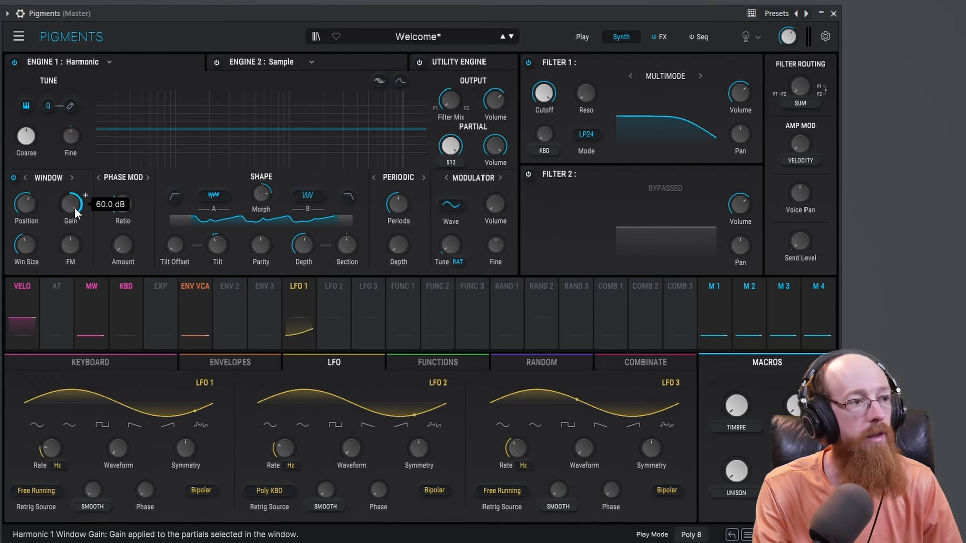
mouse_move(23, 206)
left_click_drag(27, 209, 27, 189)
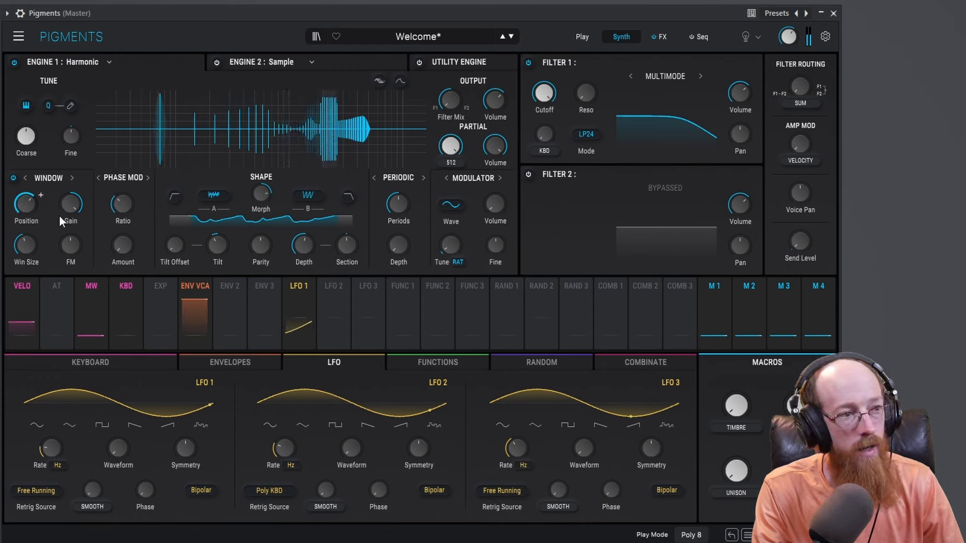
Step: Change the Shape's Spectrum A to Signal and rebalance the Shape Depth
mouse_move(309, 247)
left_mouse_down()
mouse_move(303, 272)
mouse_move(303, 251)
left_mouse_up()
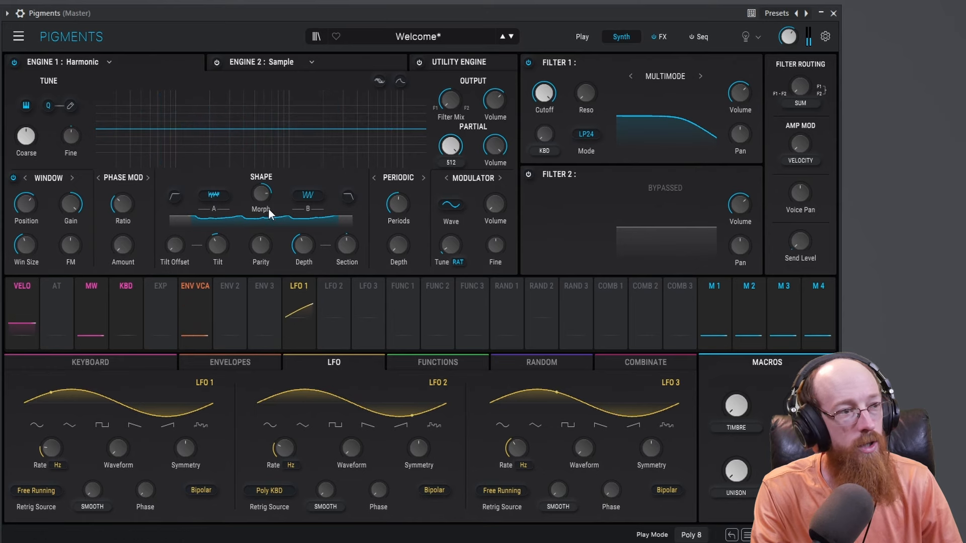
left_click(215, 197)
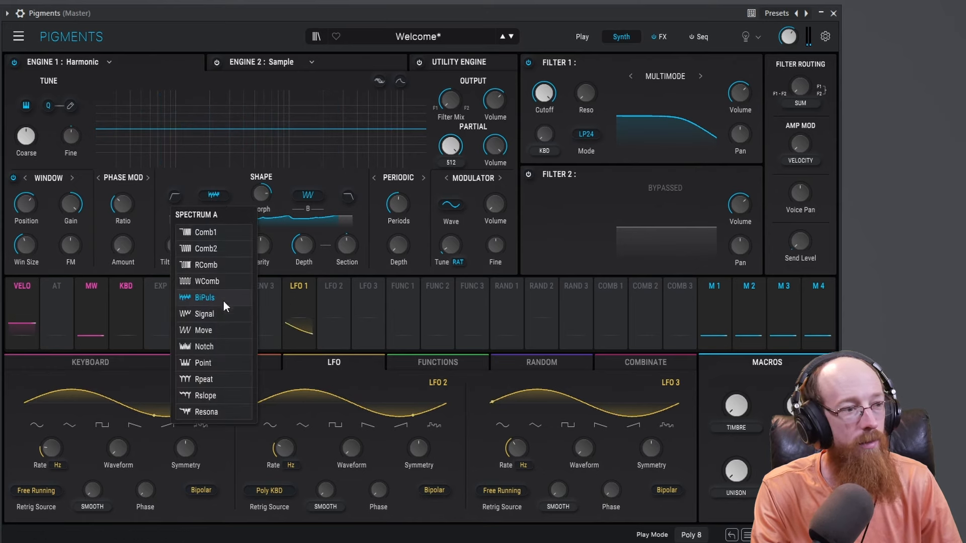
left_click(220, 314)
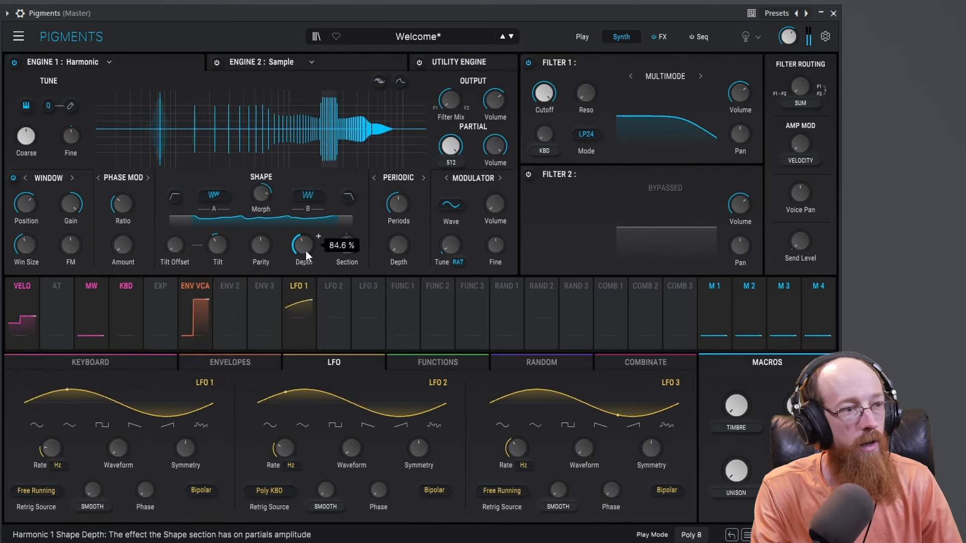
left_click_drag(306, 249, 305, 242)
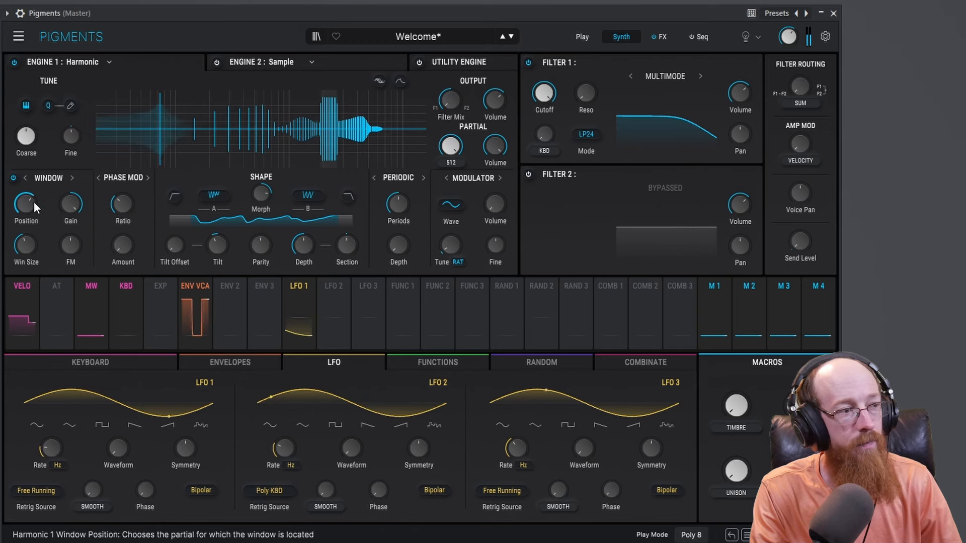
Step: Readjust the harmonic window's Position and bring its Gain down
left_click_drag(34, 201, 40, 195)
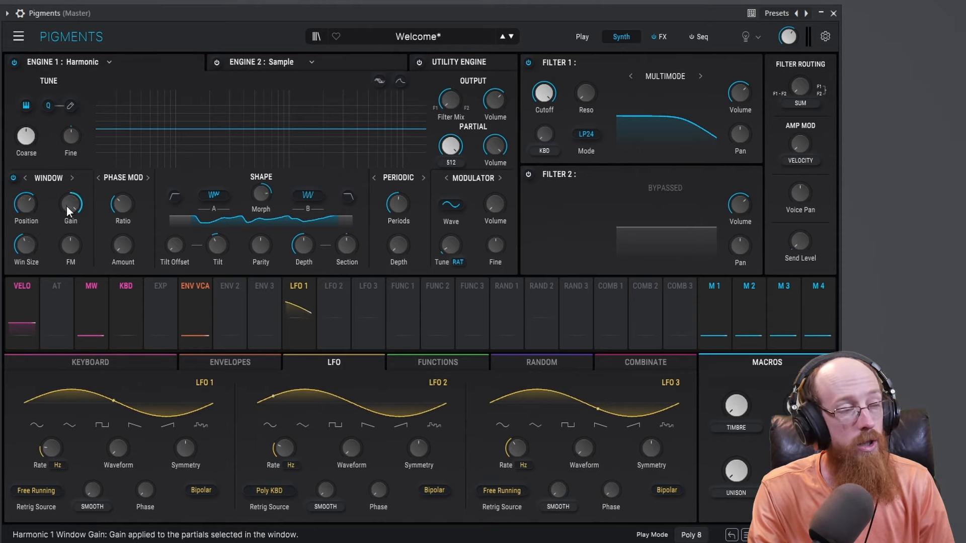
left_click_drag(70, 206, 70, 224)
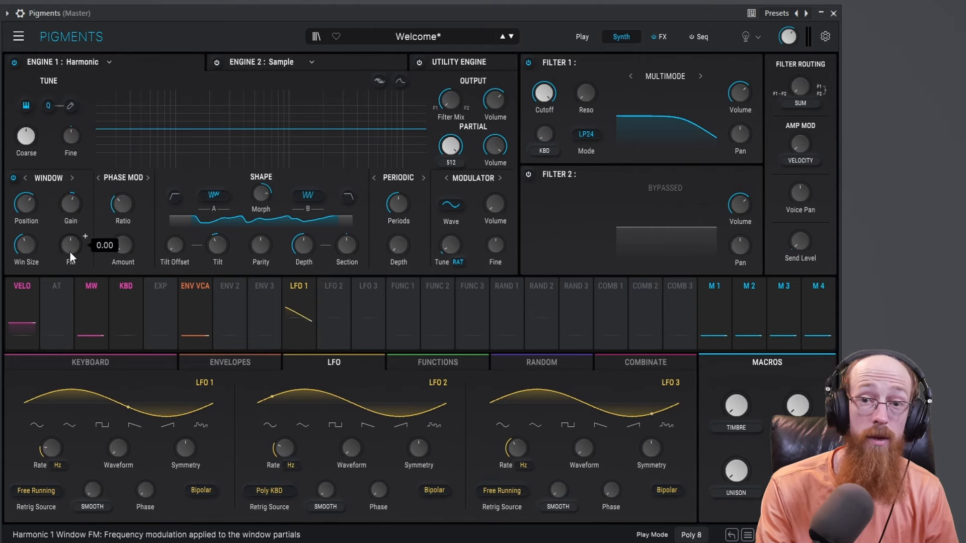
Step: Raise the harmonic window's Gain and sweep its FM between 1.00 and about -0.920
left_click_drag(68, 250, 68, 184)
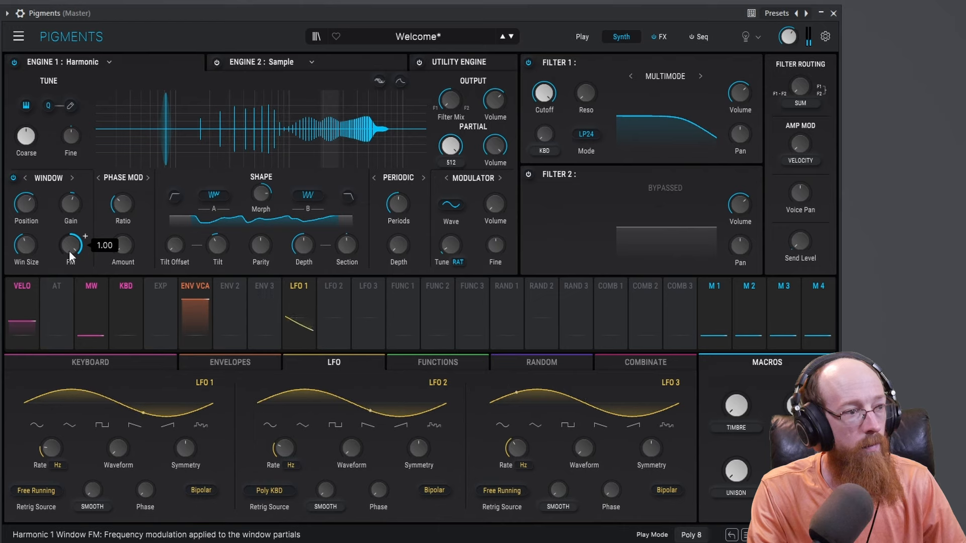
left_click_drag(78, 245, 78, 265)
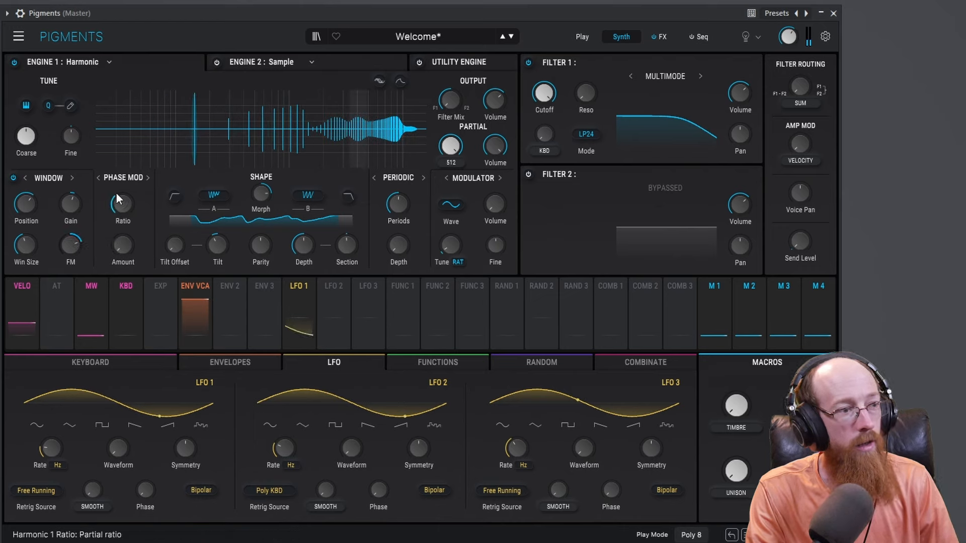
left_click_drag(73, 210, 73, 199)
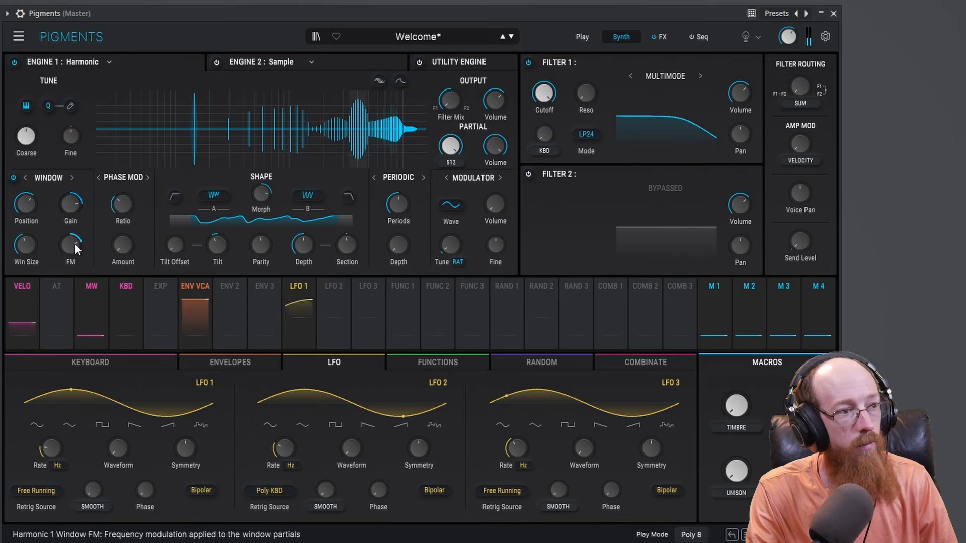
left_click_drag(71, 245, 71, 241)
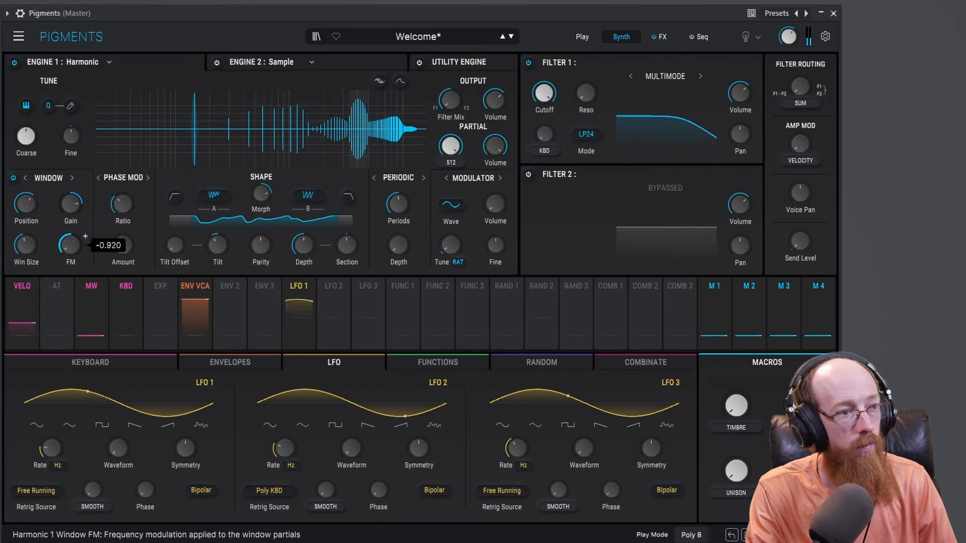
left_click_drag(70, 210, 69, 205)
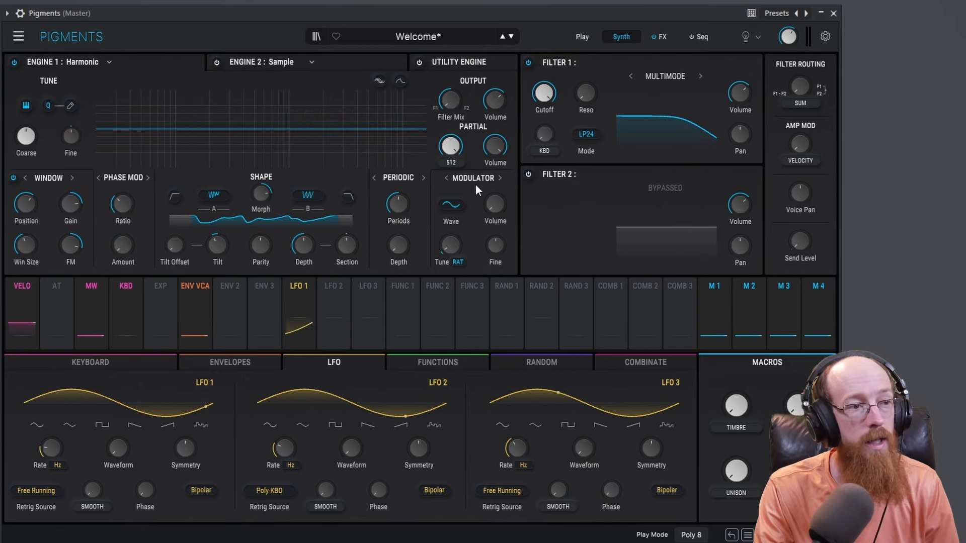
Step: Set the Modulator wave to Ramp and rebalance the harmonic window's size and Position, with its FM reduced to about 0.144
left_click(456, 204)
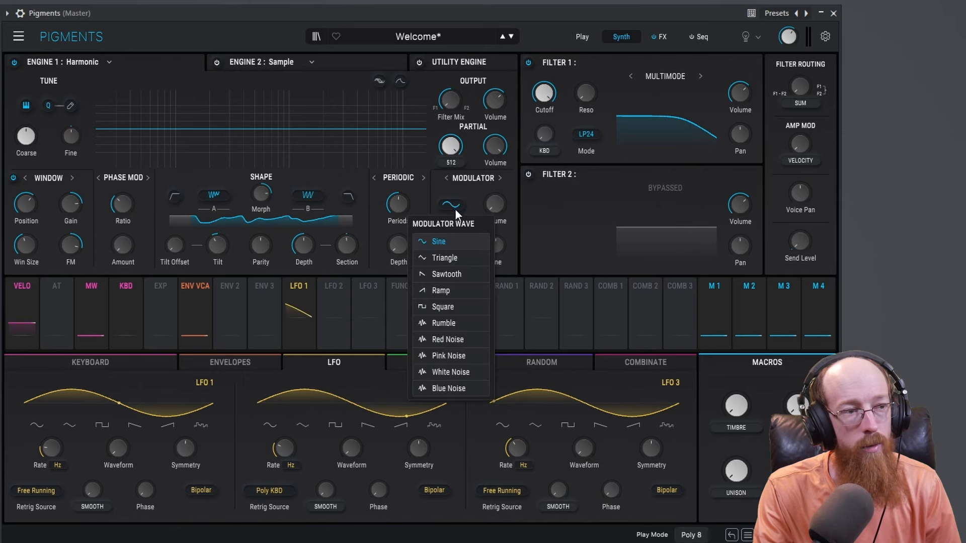
left_click(447, 290)
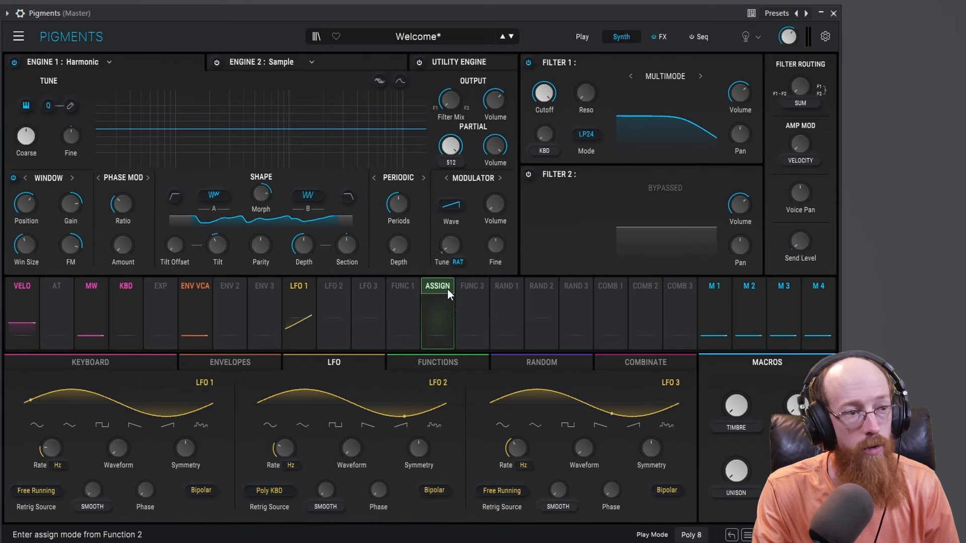
left_click_drag(86, 240, 21, 258)
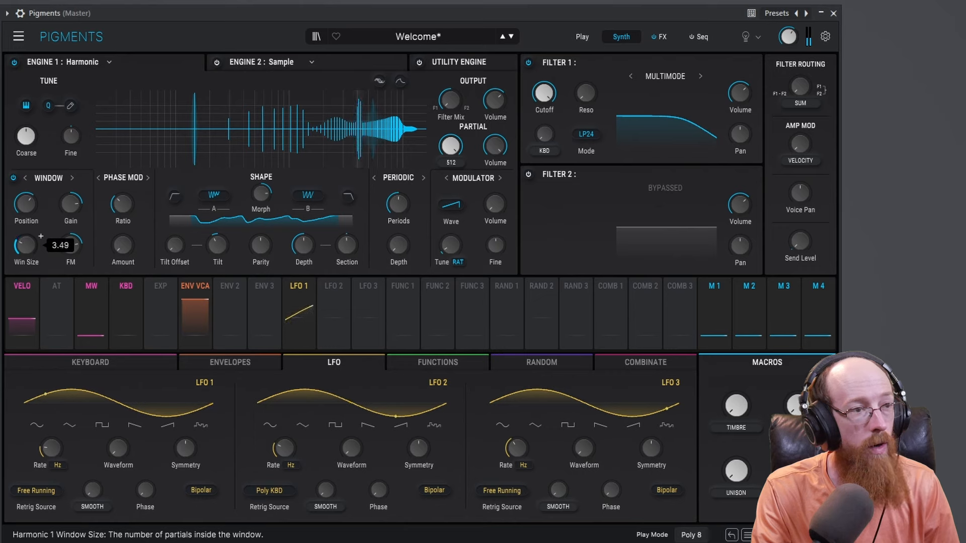
left_click_drag(41, 197, 40, 195)
mouse_move(71, 245)
left_mouse_down()
mouse_move(71, 257)
mouse_move(85, 235)
left_mouse_up()
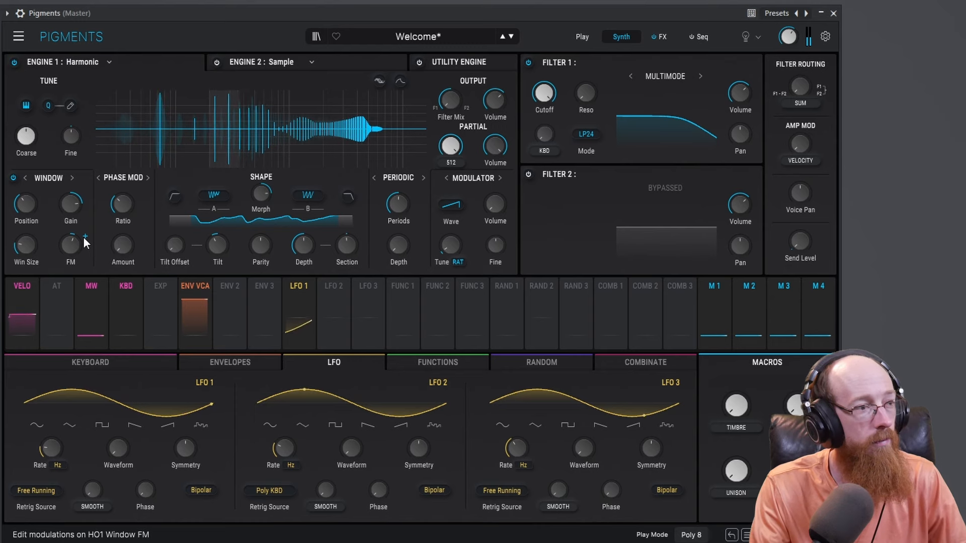
left_click_drag(41, 236, 41, 231)
left_click_drag(41, 195, 41, 189)
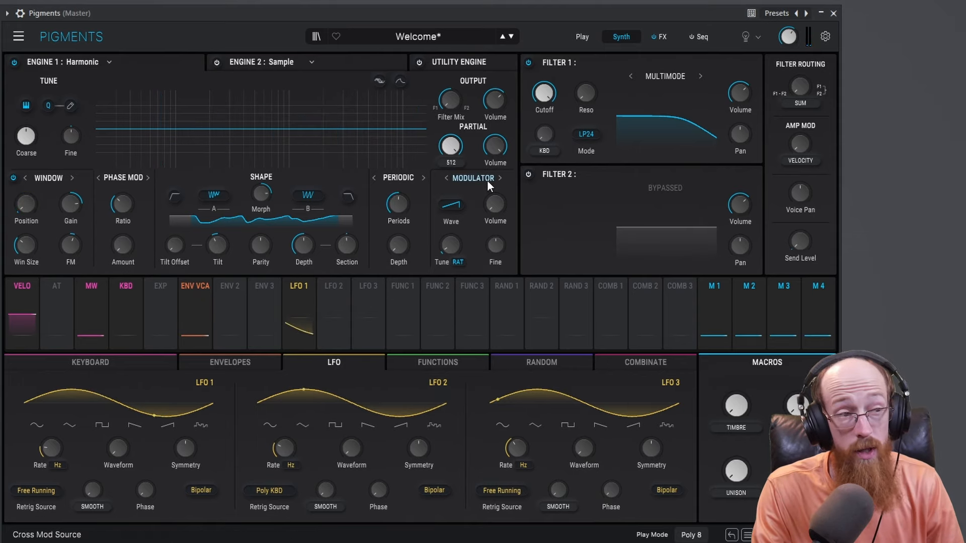
left_click(446, 206)
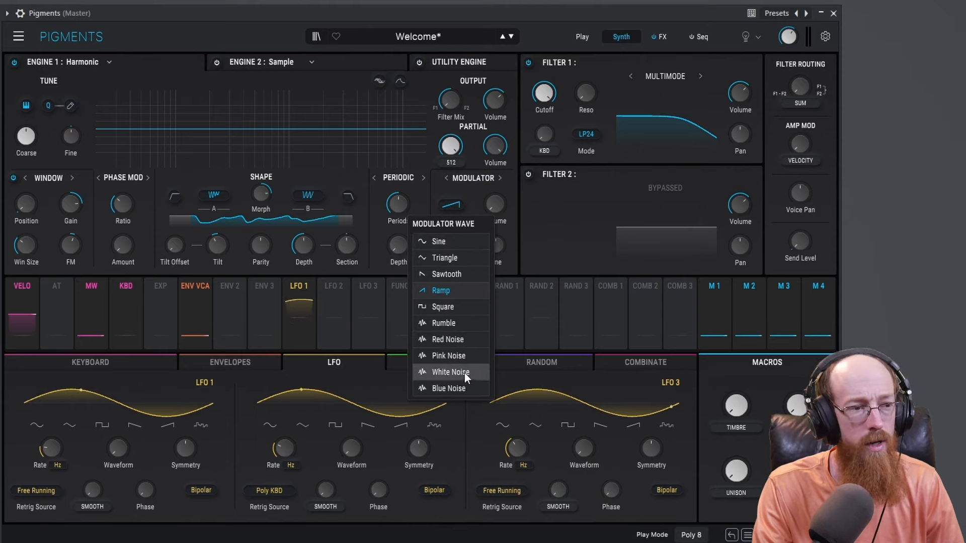
left_click(461, 203)
left_click(454, 261)
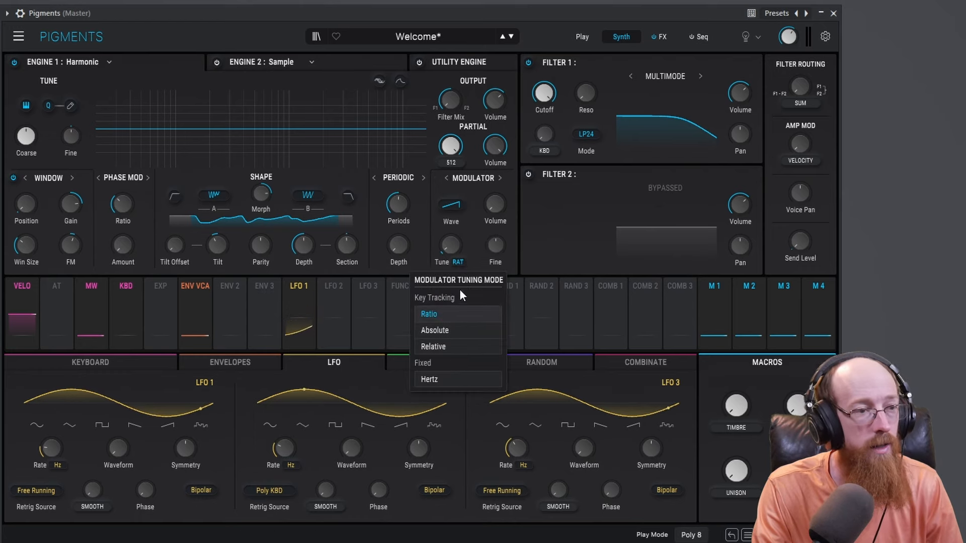
left_click(467, 248)
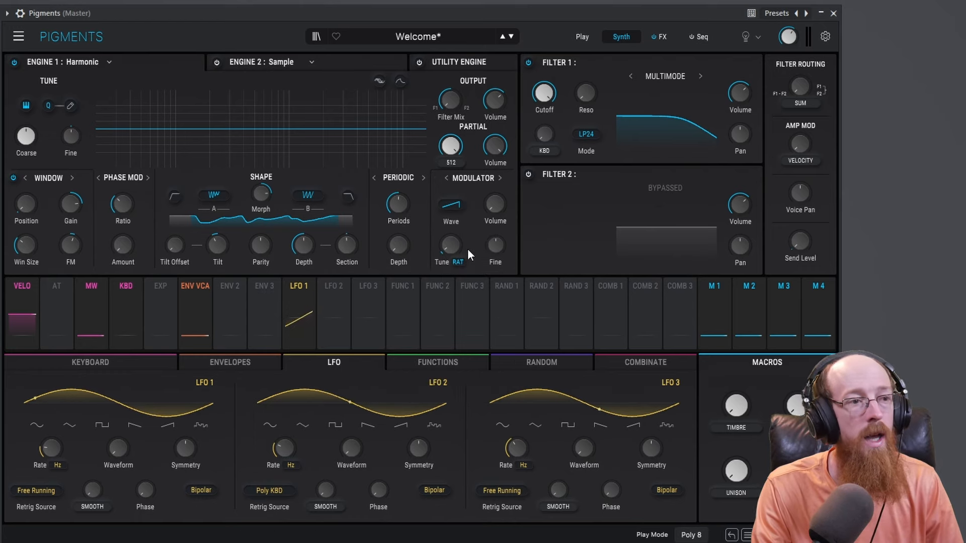
Step: Make Engine 2 the cross-modulation source for the Harmonic engine and turn Engine 2 on
left_click(500, 179)
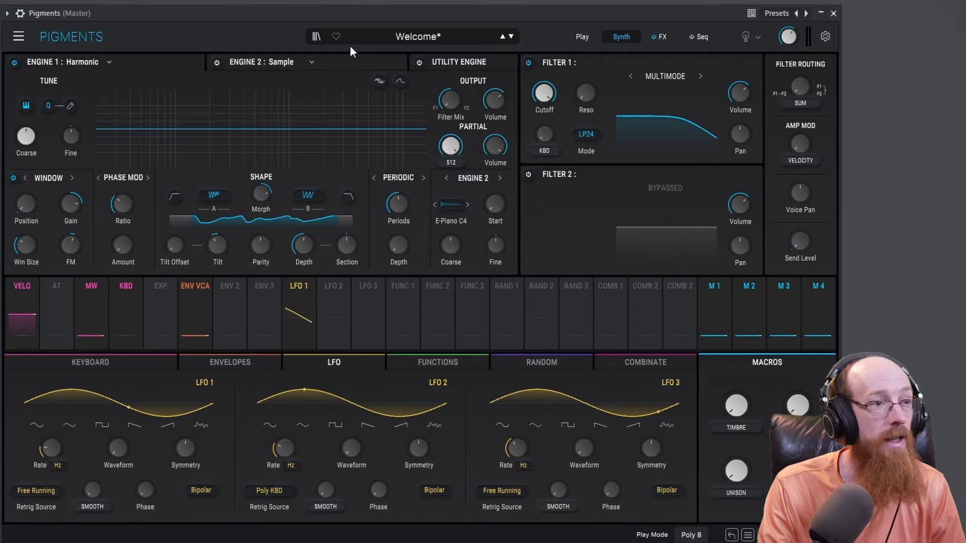
left_click(330, 64)
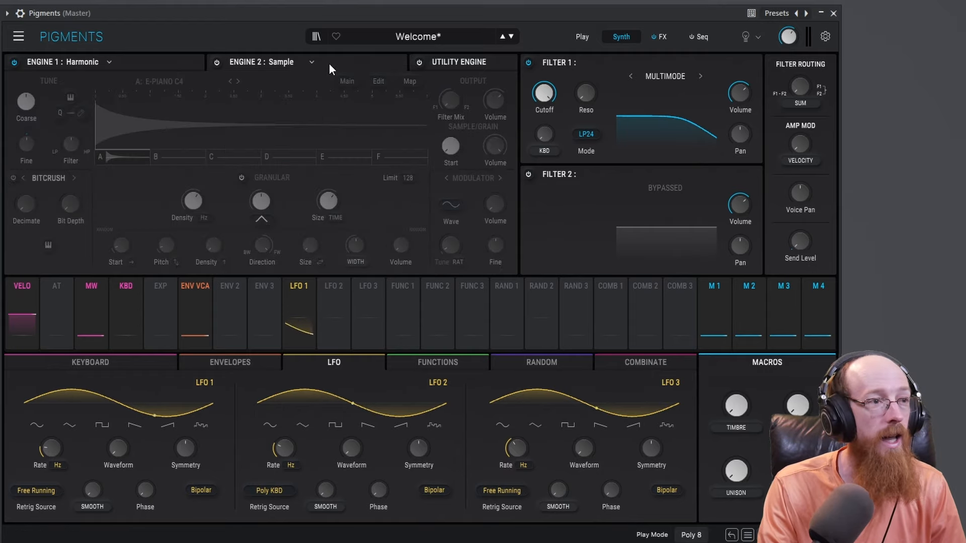
left_click(216, 62)
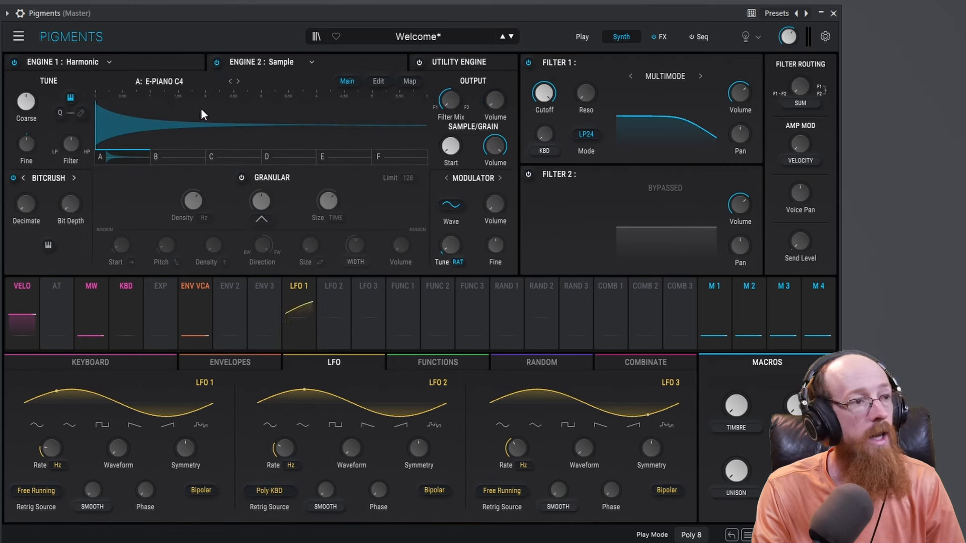
left_click(157, 81)
left_click(156, 81)
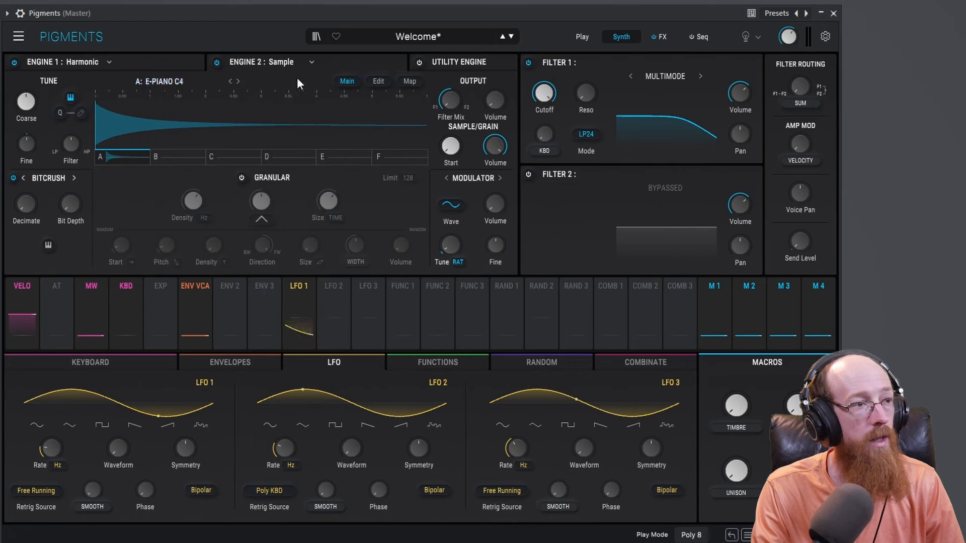
Step: Change Engine 2's type to Wavetable and scan through the Basic Waveforms table with its Position
left_click(308, 62)
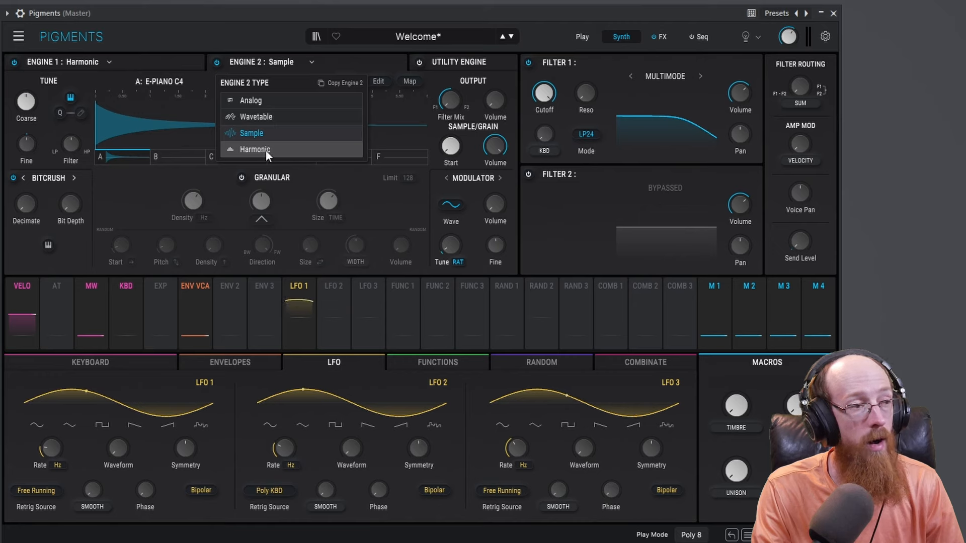
left_click(262, 115)
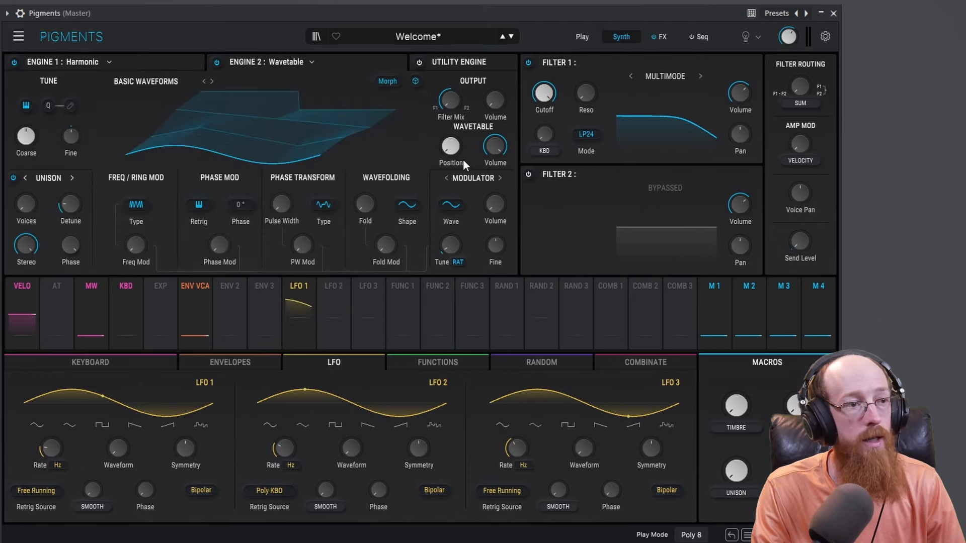
mouse_move(451, 147)
left_mouse_down()
mouse_move(451, 98)
mouse_move(454, 157)
left_mouse_up()
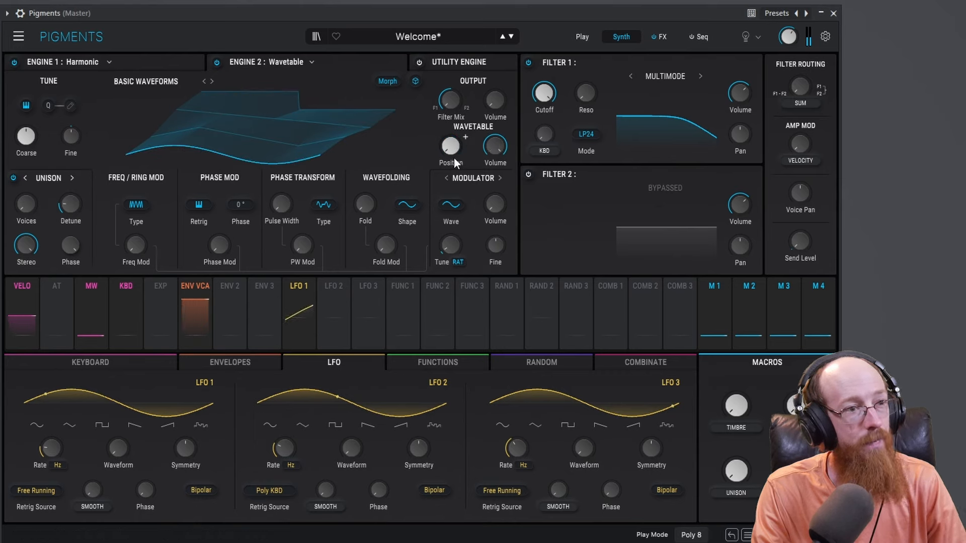
Step: Slow LFO 1 to 0.090 Hz and assign it to Engine 2's wavetable Position with an amount of 0.25
left_click(301, 317)
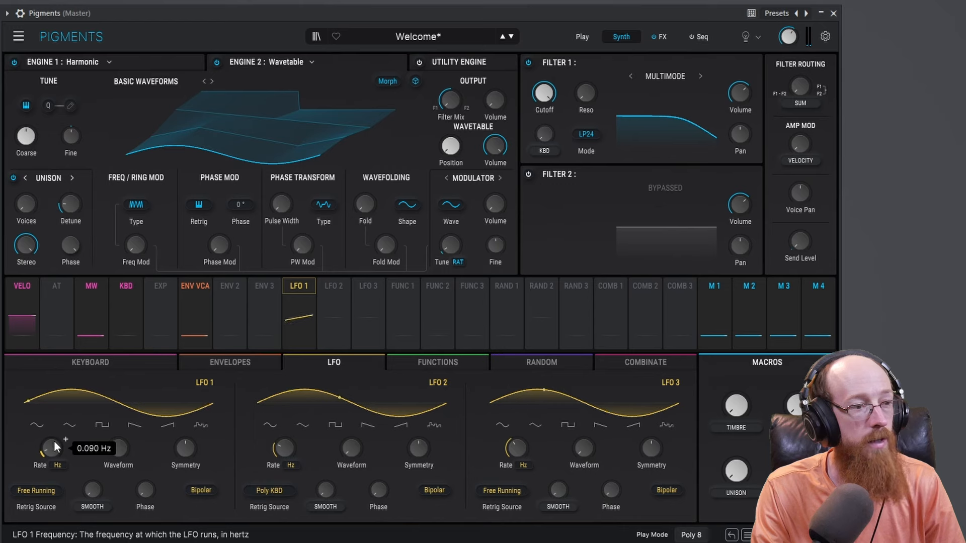
left_click(301, 287)
left_click(458, 141)
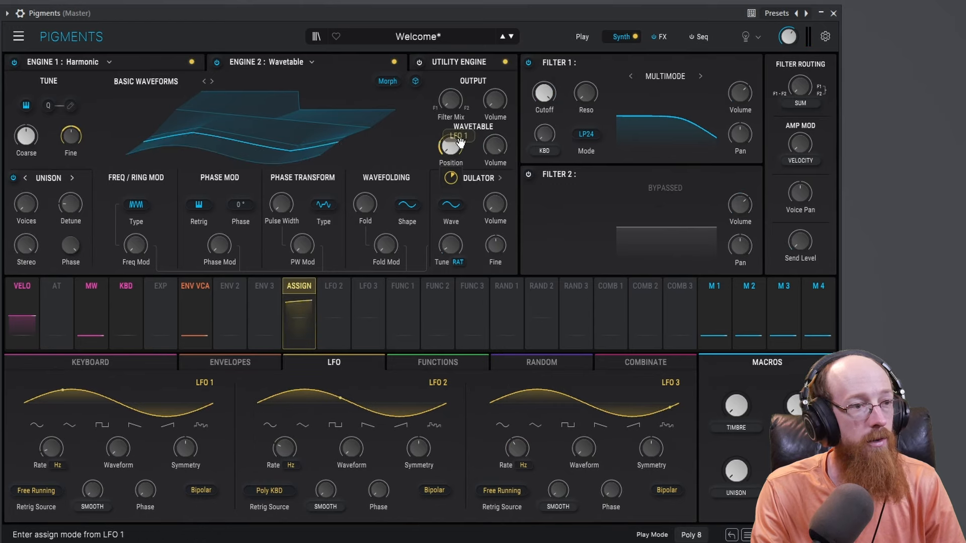
left_click_drag(460, 143, 451, 132)
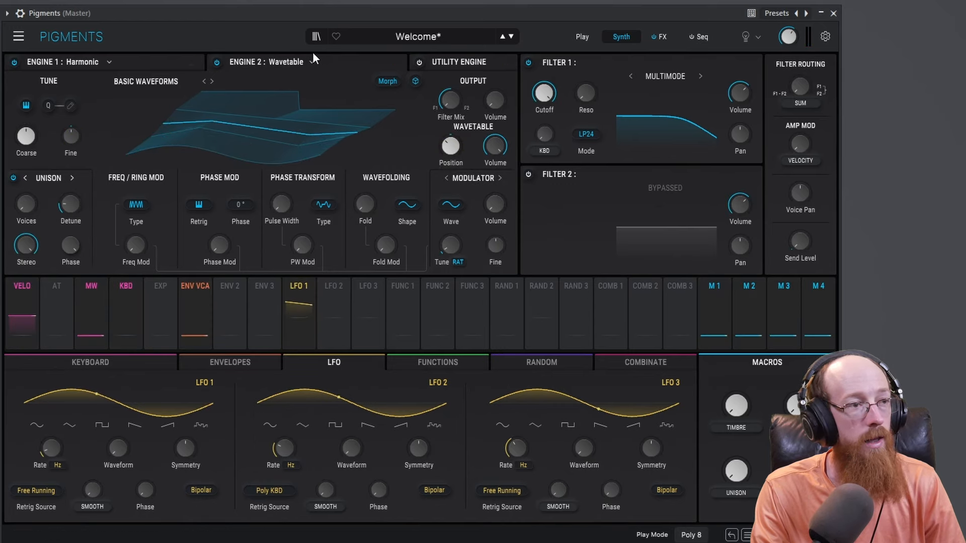
Step: Load the 2 Sine Sweeps wavetable and rework its Position movement, cutting the LFO 1 amount to 0.03 and lowering the Position
left_click(209, 80)
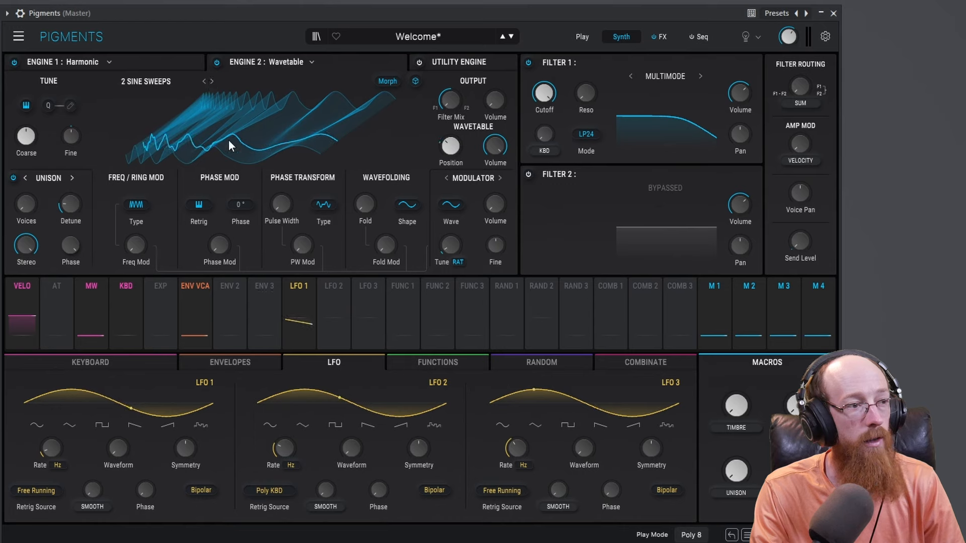
mouse_move(451, 146)
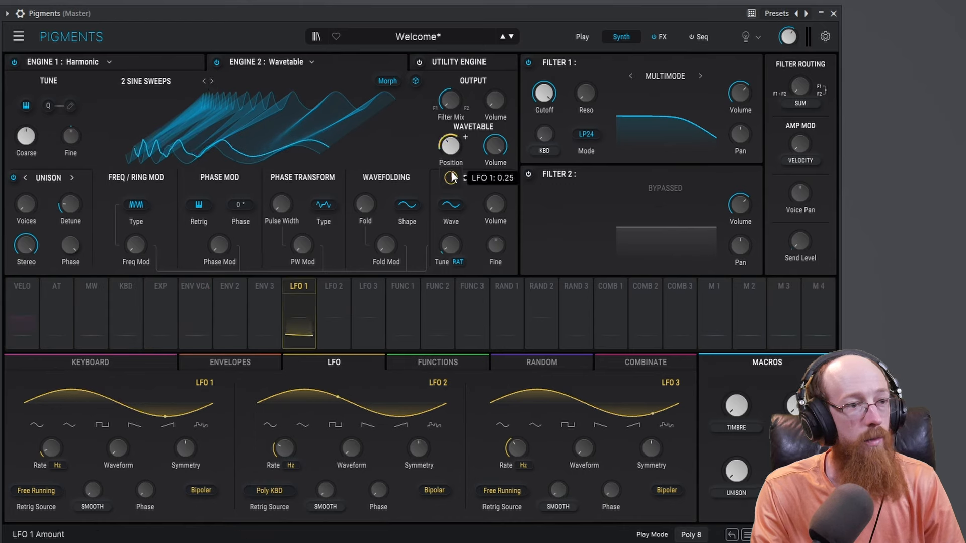
left_click_drag(452, 178, 452, 199)
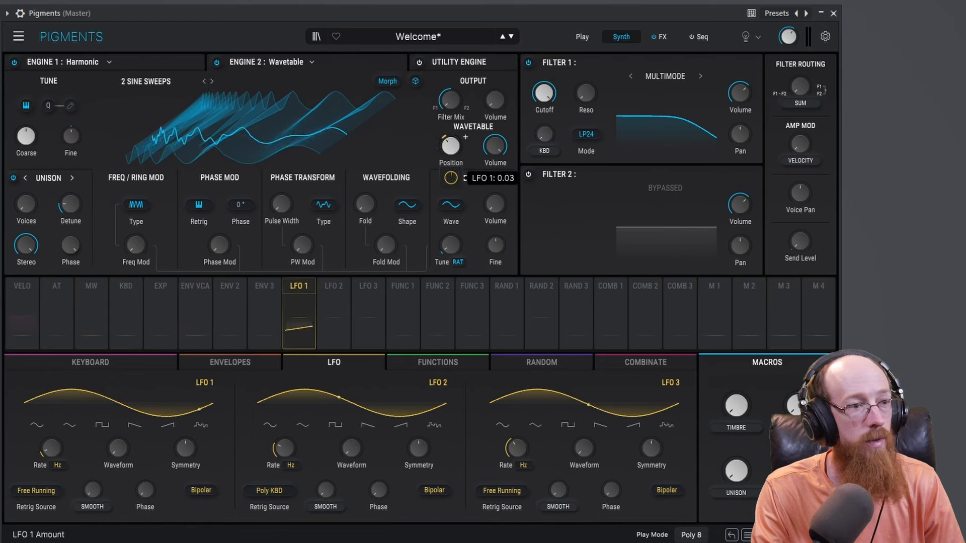
mouse_move(455, 149)
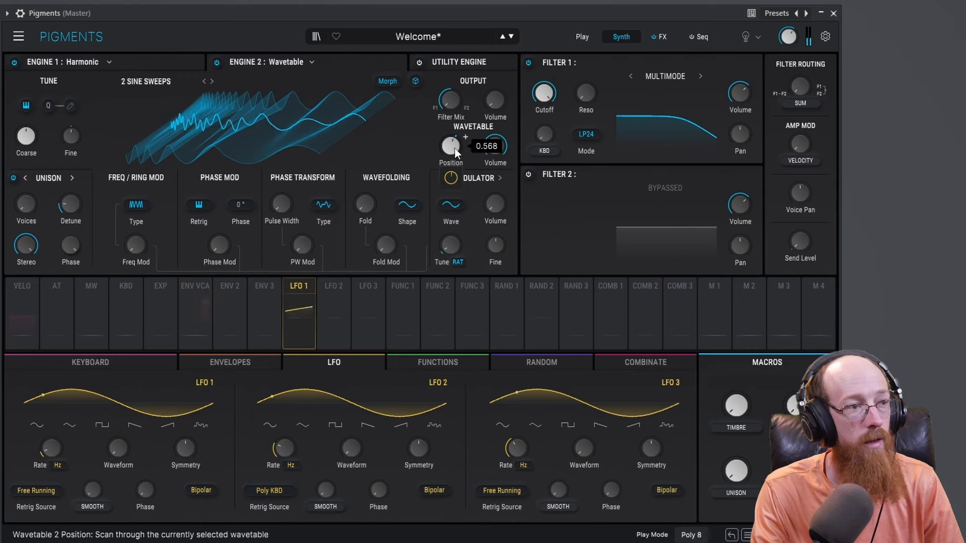
left_click_drag(454, 149, 454, 193)
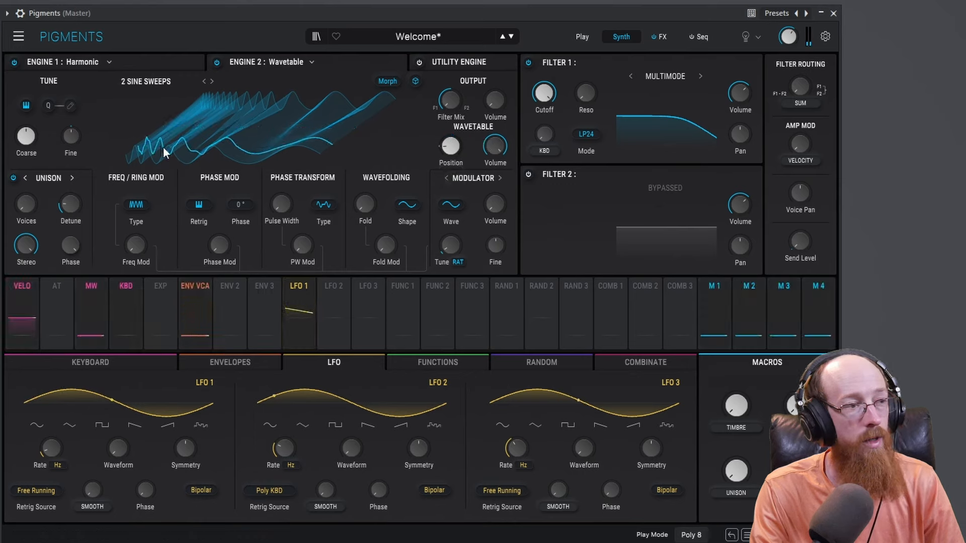
Step: Load the Additive Thin wavetable and widen its LFO 1 Position modulation around a more central Position
left_click(212, 81)
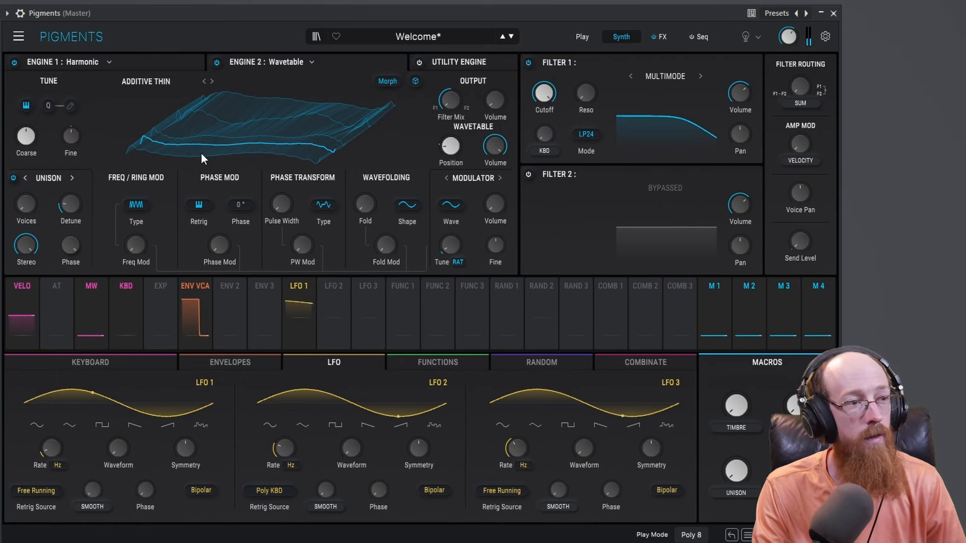
mouse_move(452, 154)
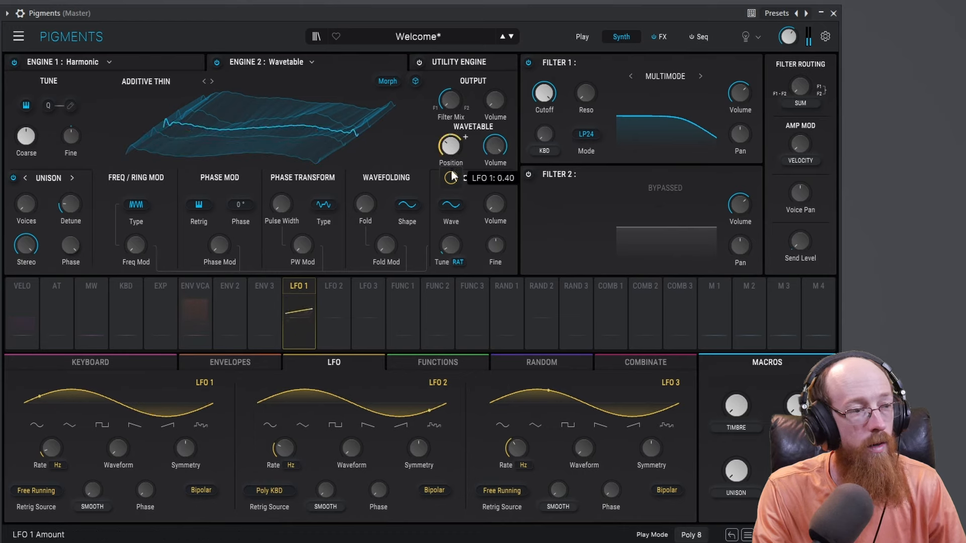
mouse_move(454, 149)
left_mouse_down()
mouse_move(454, 180)
mouse_move(454, 147)
left_mouse_up()
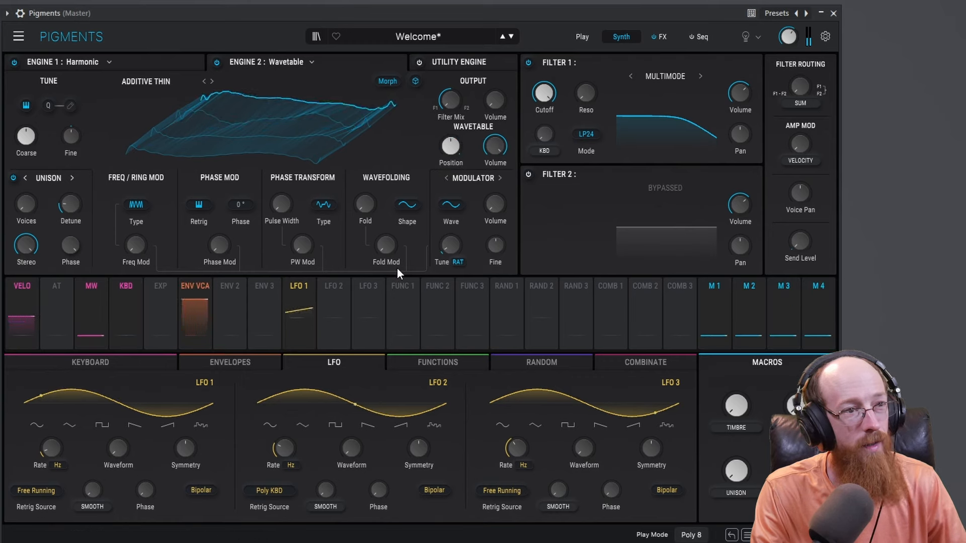
mouse_move(451, 162)
left_click_drag(451, 177, 451, 183)
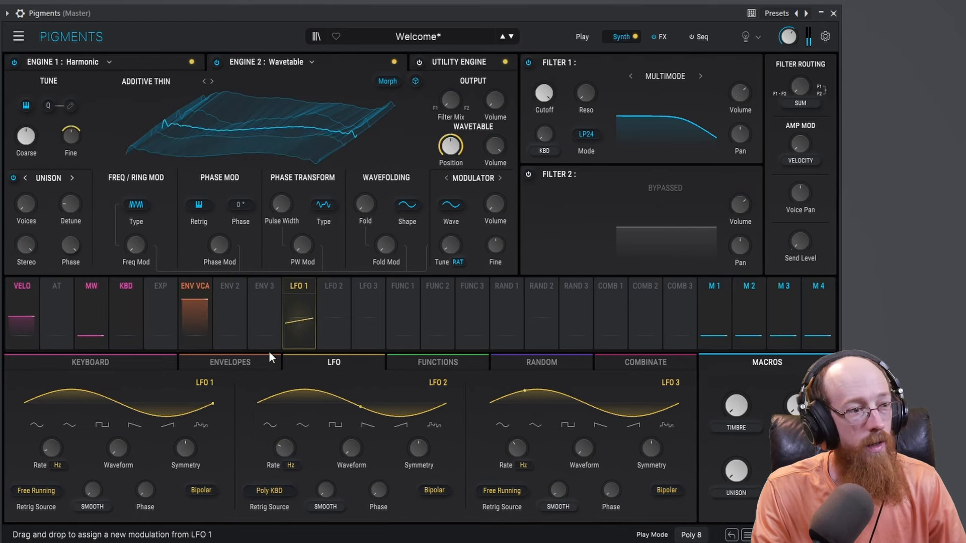
mouse_move(47, 451)
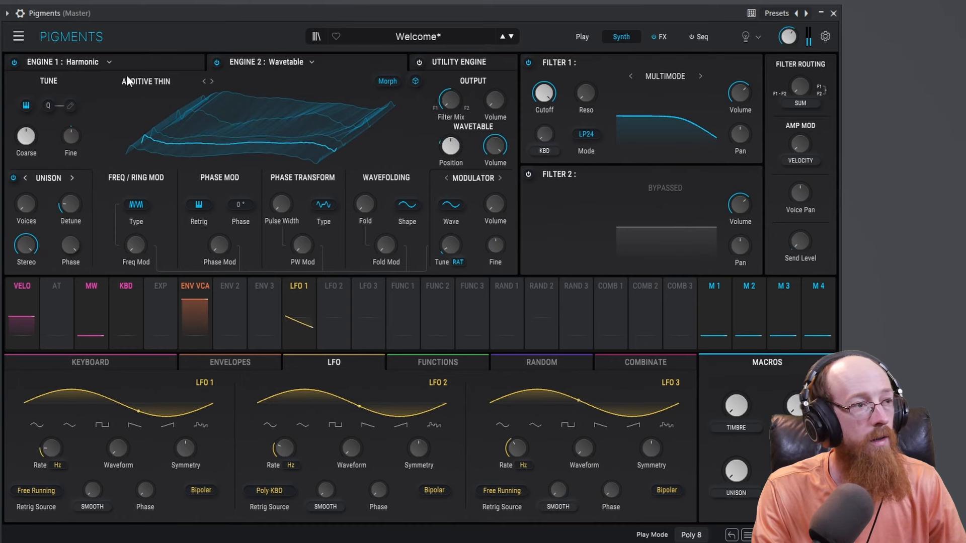
Step: Return to Engine 1, raise the Window FM, and sweep the Window Position using a Win Size of about 4.32
left_click(135, 62)
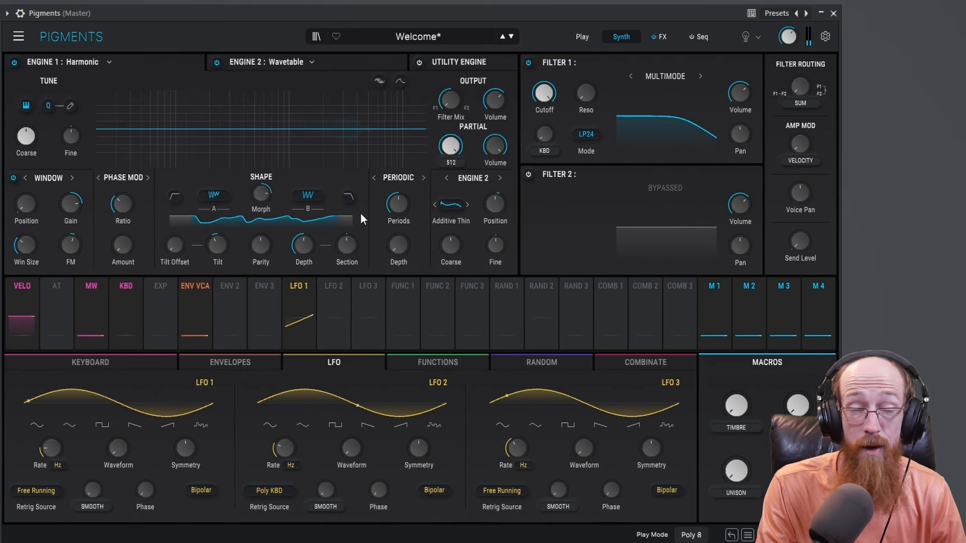
mouse_move(74, 240)
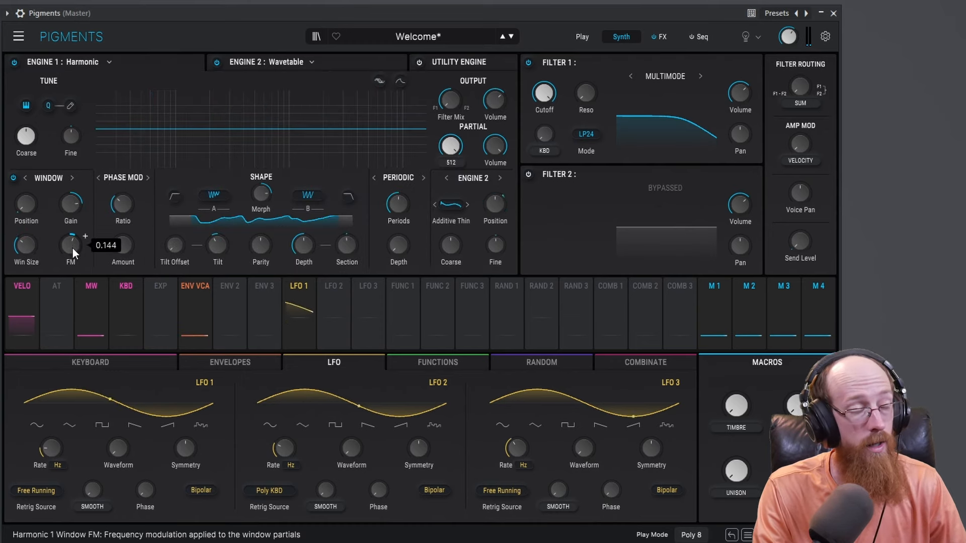
mouse_move(26, 247)
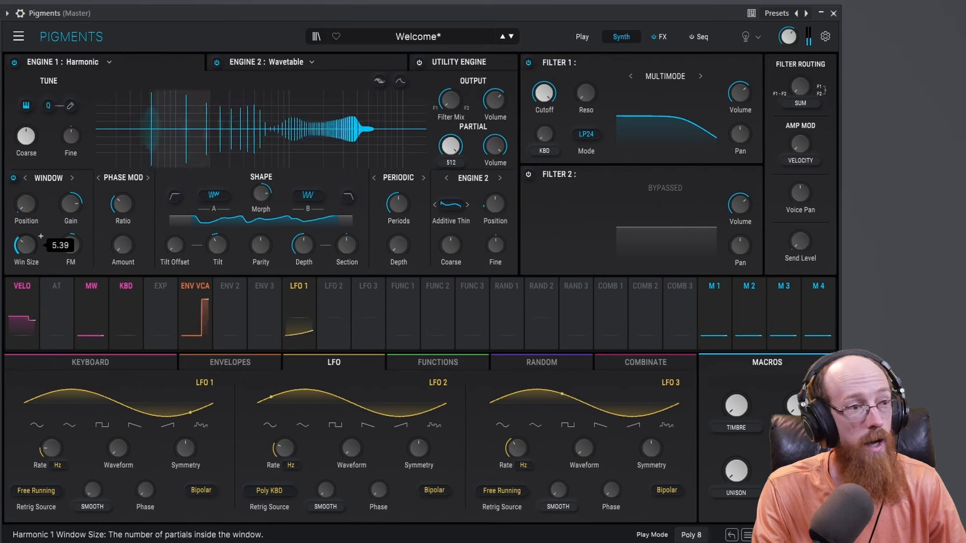
mouse_move(71, 256)
left_mouse_down()
mouse_move(71, 268)
mouse_move(70, 240)
left_mouse_up()
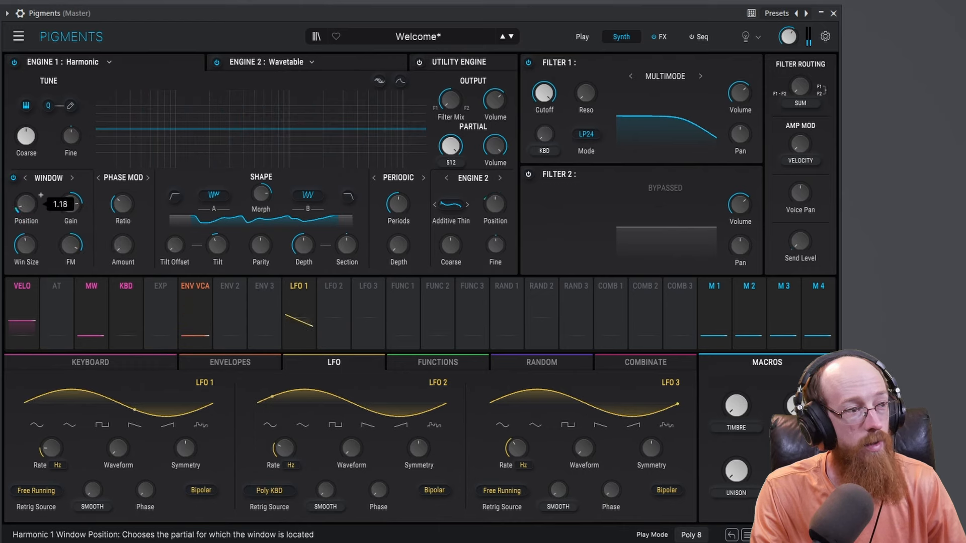
left_click_drag(27, 204, 26, 190)
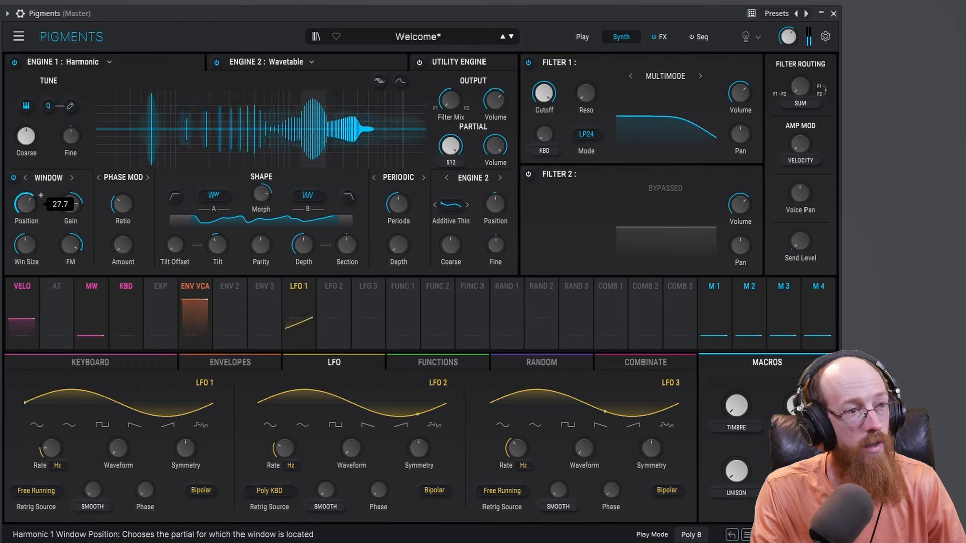
left_click_drag(25, 245, 25, 241)
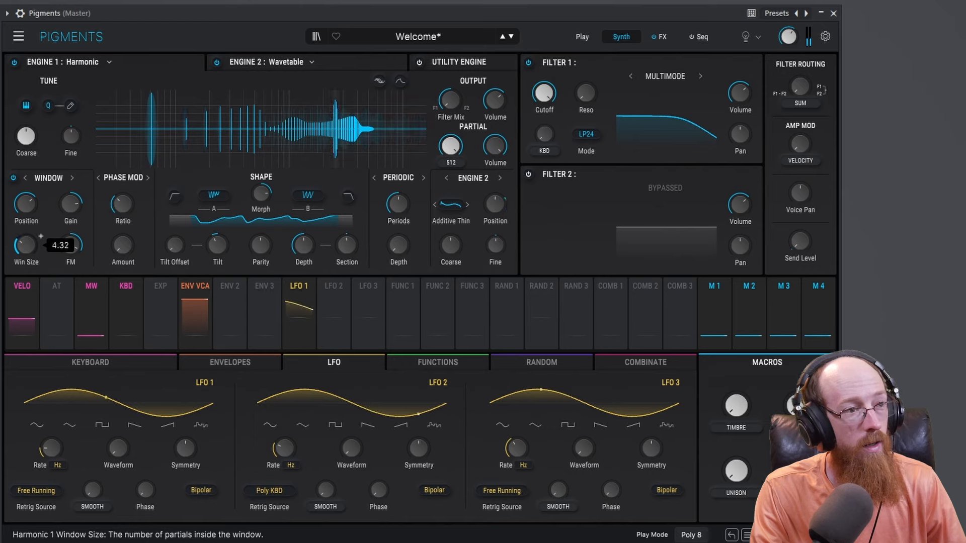
left_click_drag(41, 195, 26, 209)
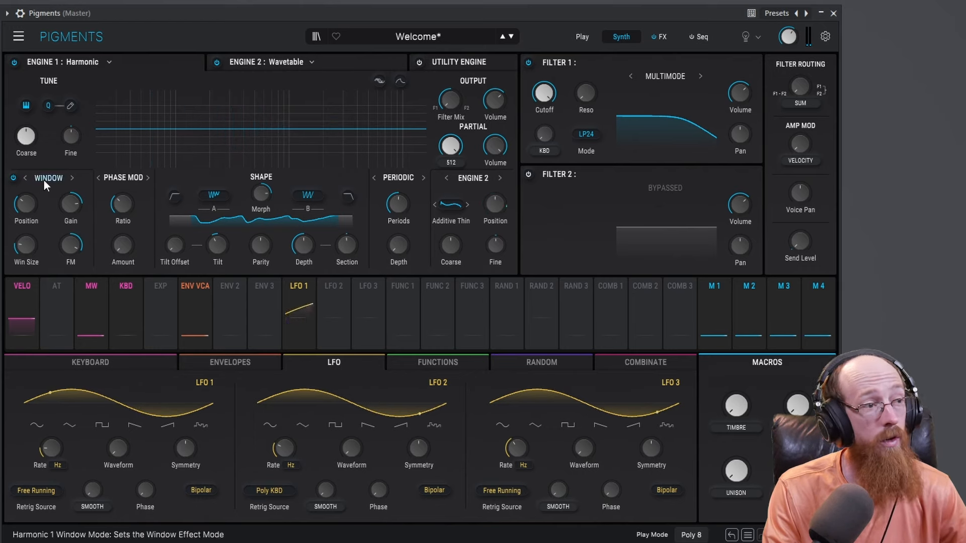
Step: Switch Engine 1's window mode to Cluster and try out its Position, Clusters, Partials and Density, raising Partials and Density
left_click(72, 178)
mouse_move(33, 204)
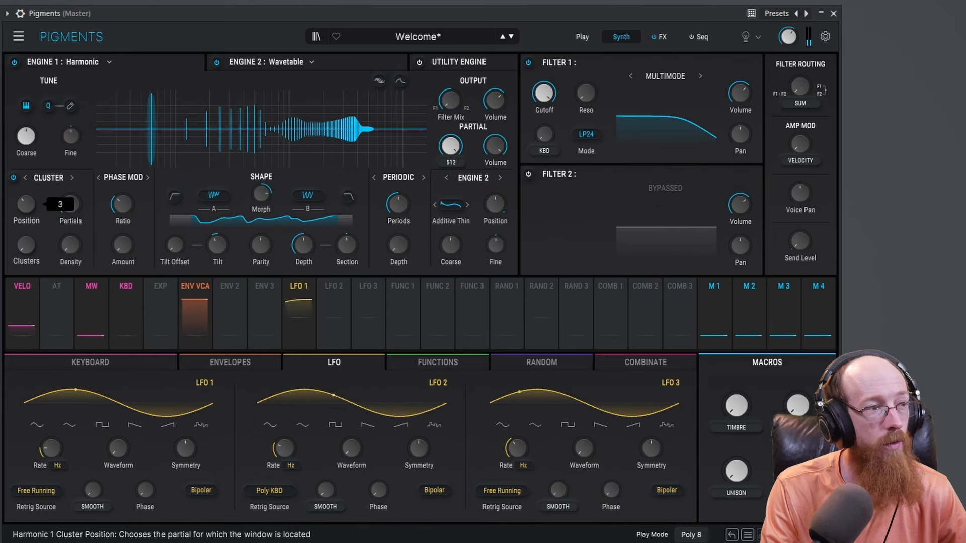
mouse_move(65, 246)
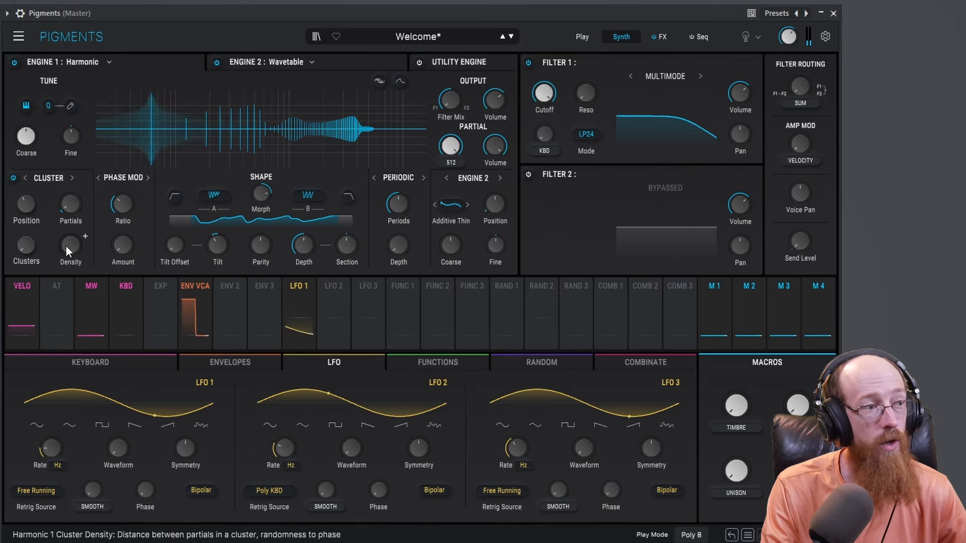
left_click_drag(71, 245, 71, 242)
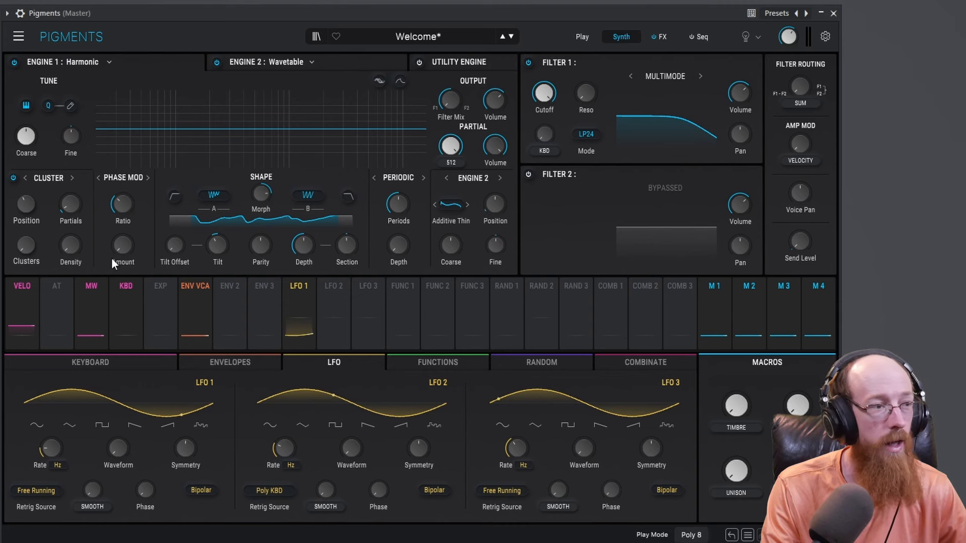
left_click_drag(78, 249, 78, 224)
left_click_drag(28, 246, 27, 209)
left_click_drag(71, 245, 71, 222)
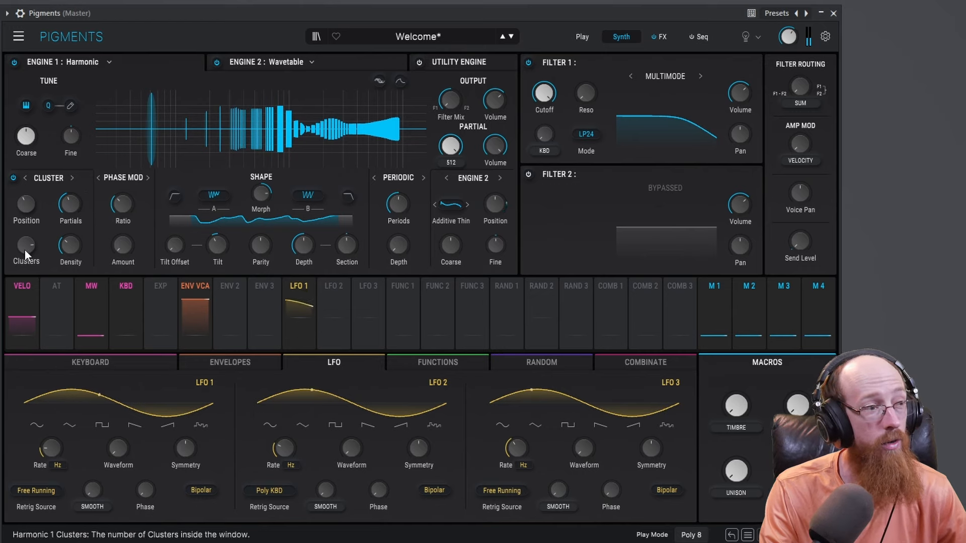
left_click_drag(25, 246, 67, 239)
left_click_drag(31, 210, 31, 224)
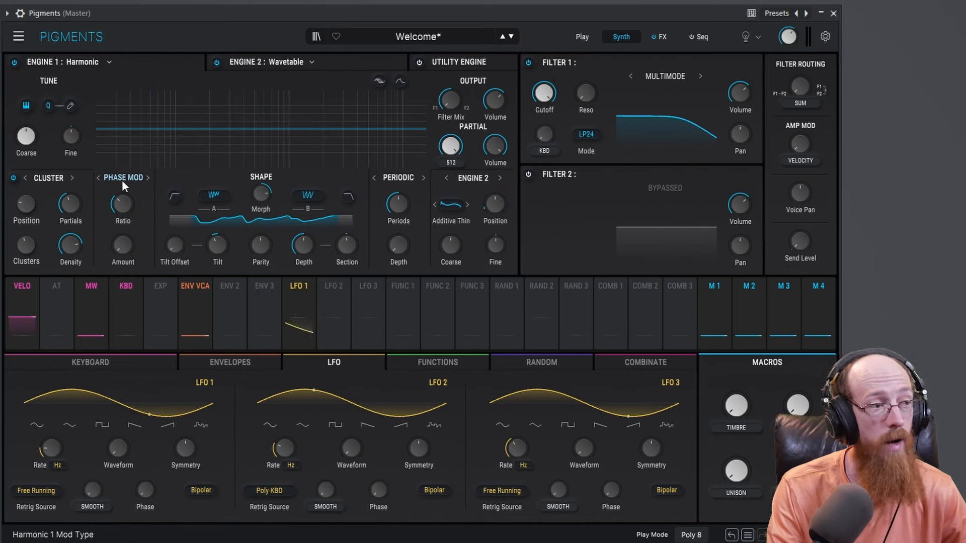
Step: Compare Engine 1's Phase Mod and Freq Mod types with a raised Amount, finishing on Phase Mod
mouse_move(122, 240)
left_mouse_down()
mouse_move(122, 222)
mouse_move(124, 247)
left_mouse_up()
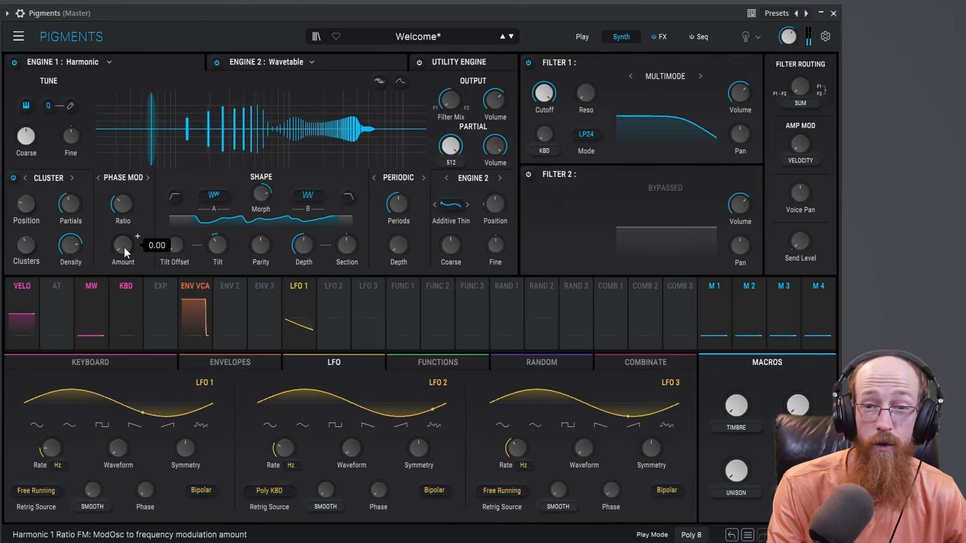
left_click(148, 178)
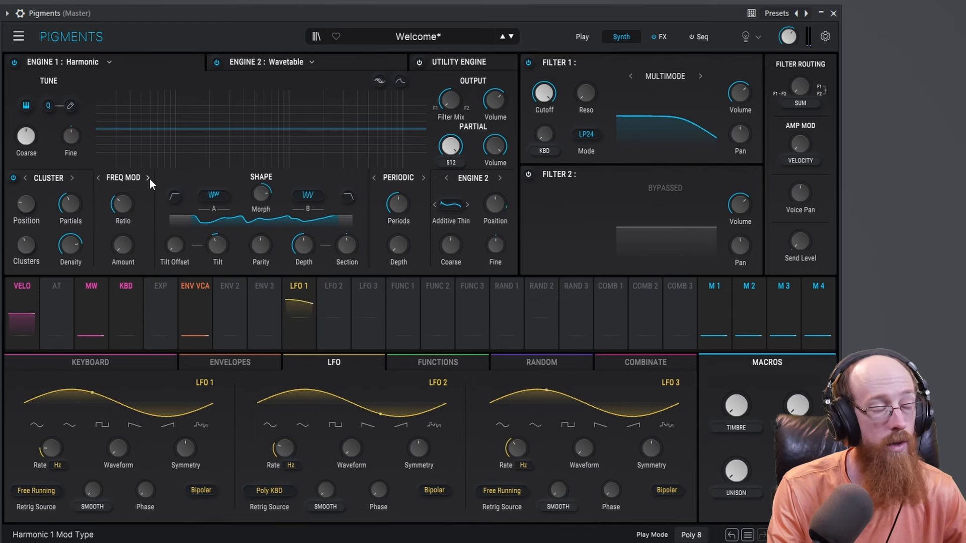
mouse_move(125, 249)
left_mouse_down()
mouse_move(122, 225)
mouse_move(121, 265)
mouse_move(125, 240)
left_mouse_up()
left_click(147, 178)
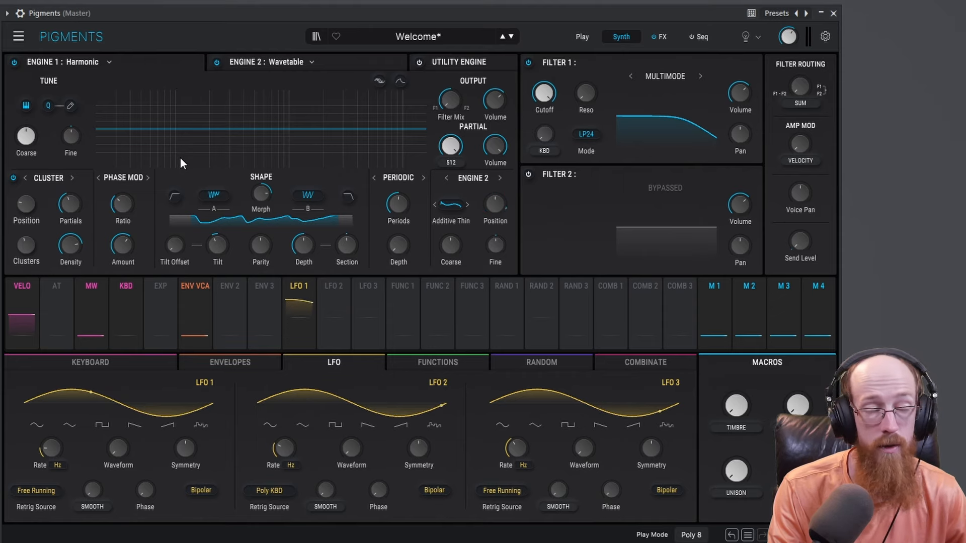
Step: Raise the Phase Mod Ratio past 2.00 and turn its Amount up to full
mouse_move(68, 213)
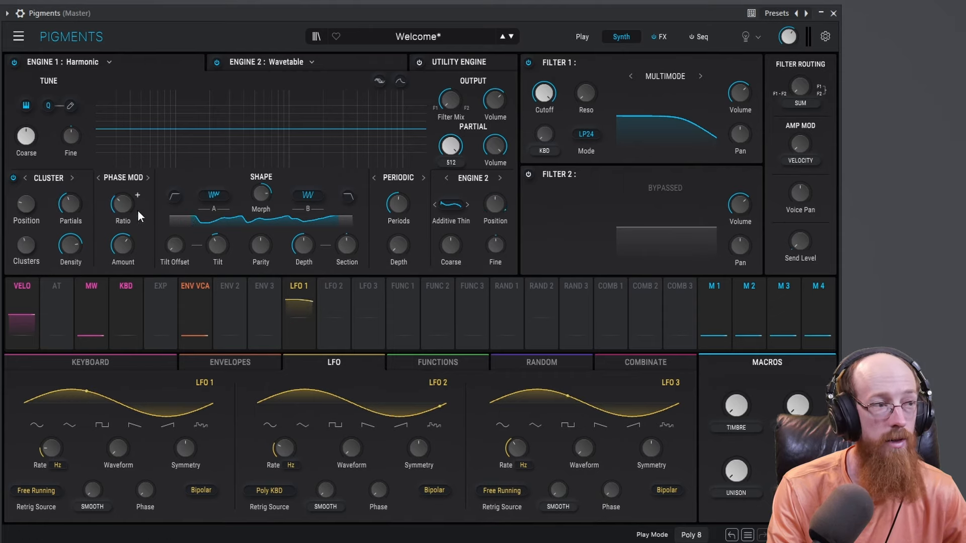
mouse_move(124, 208)
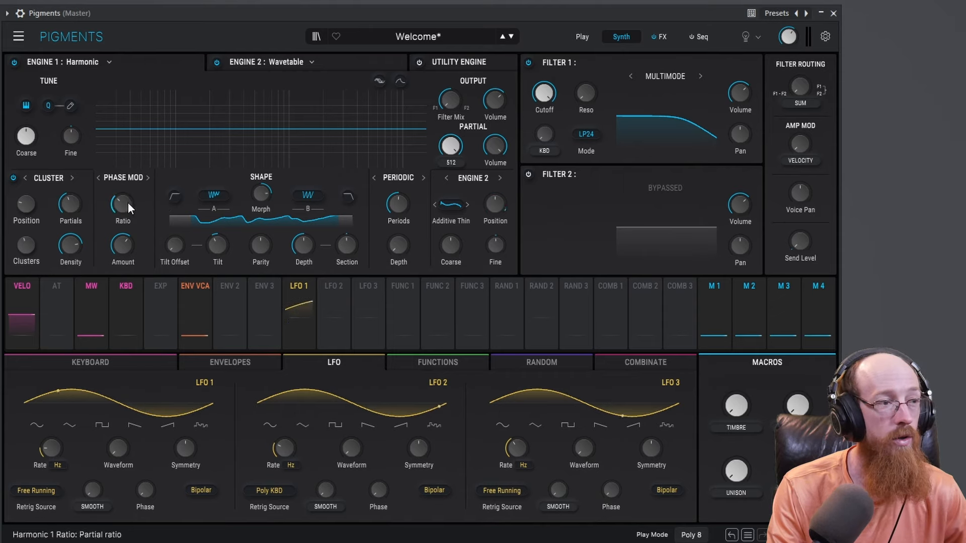
left_click_drag(127, 204, 128, 191)
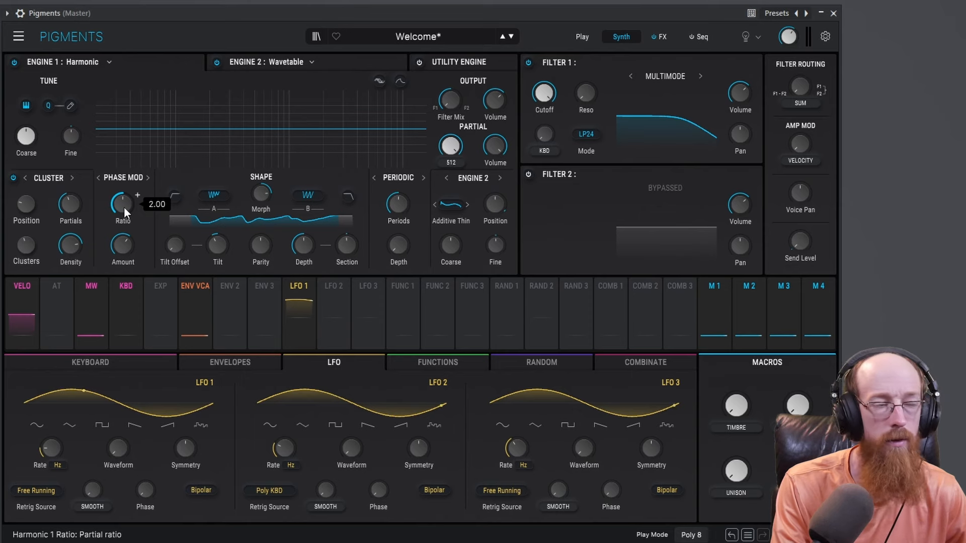
mouse_move(122, 208)
left_mouse_down()
mouse_move(122, 186)
mouse_move(122, 239)
mouse_move(122, 202)
left_mouse_up()
mouse_move(121, 245)
left_mouse_down()
mouse_move(122, 253)
mouse_move(122, 240)
left_mouse_up()
left_click_drag(122, 204, 131, 226)
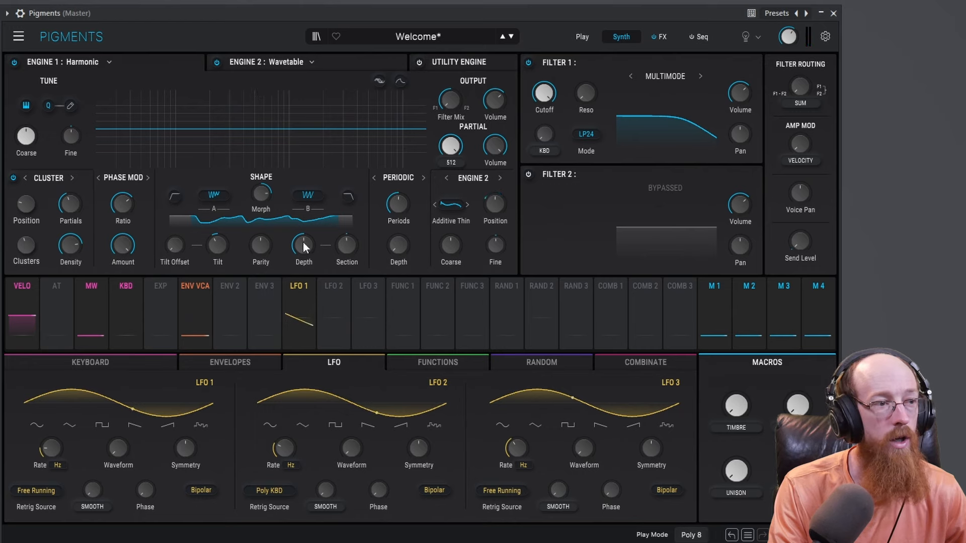
mouse_move(221, 250)
mouse_move(222, 249)
left_mouse_down()
mouse_move(222, 266)
mouse_move(222, 250)
left_mouse_up()
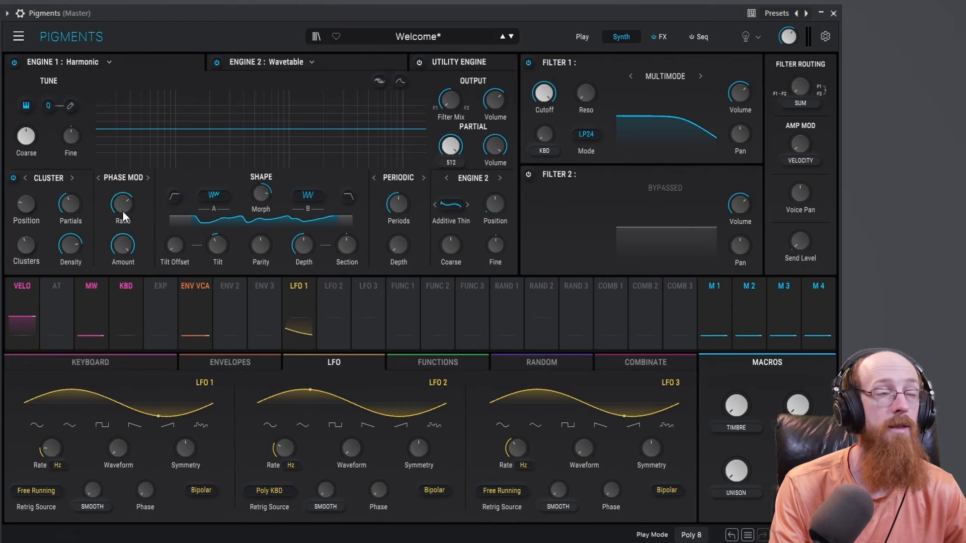
mouse_move(122, 205)
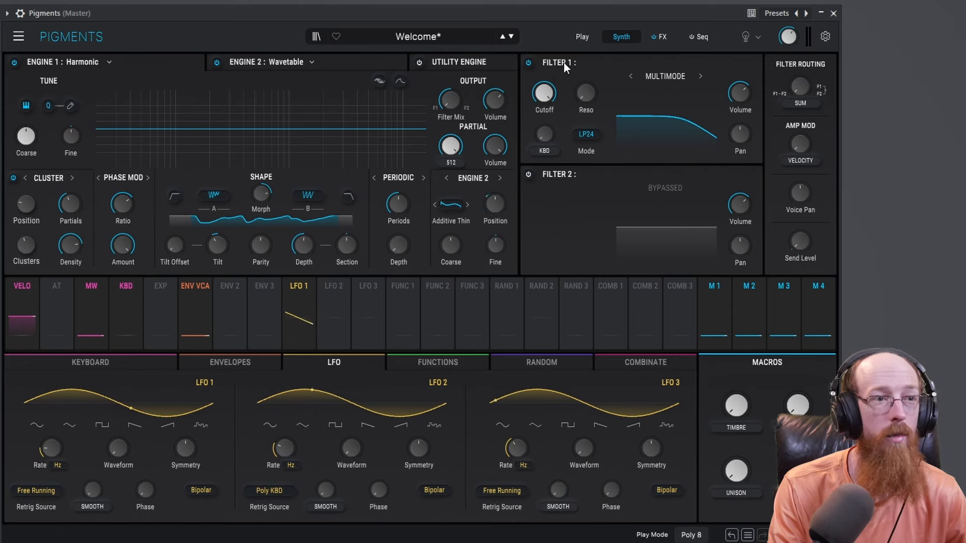
mouse_move(542, 98)
mouse_move(543, 97)
left_mouse_down()
mouse_move(543, 131)
mouse_move(542, 98)
left_mouse_up()
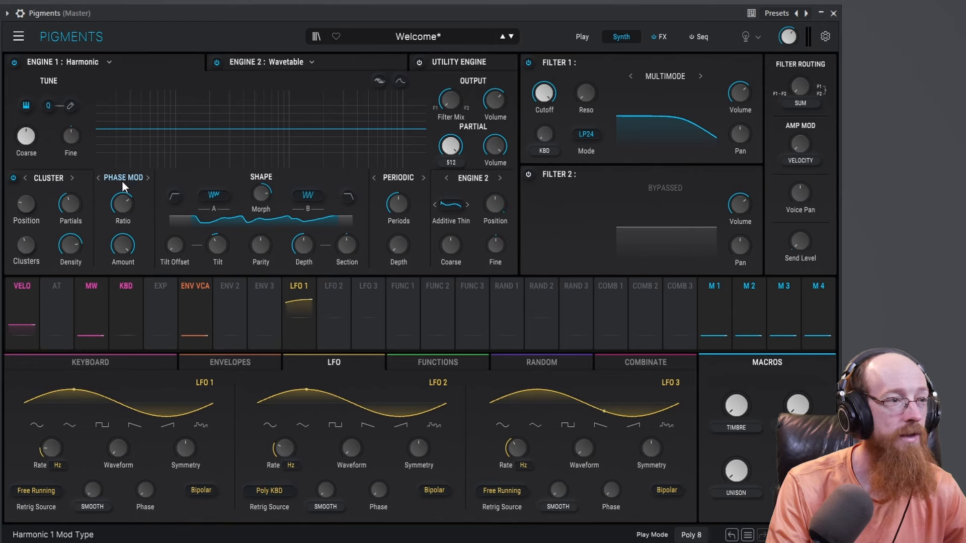
Step: Set the Phase Mod Ratio to -1.00, raise the Parity, and move the Shape Morph close to its centre
mouse_move(125, 204)
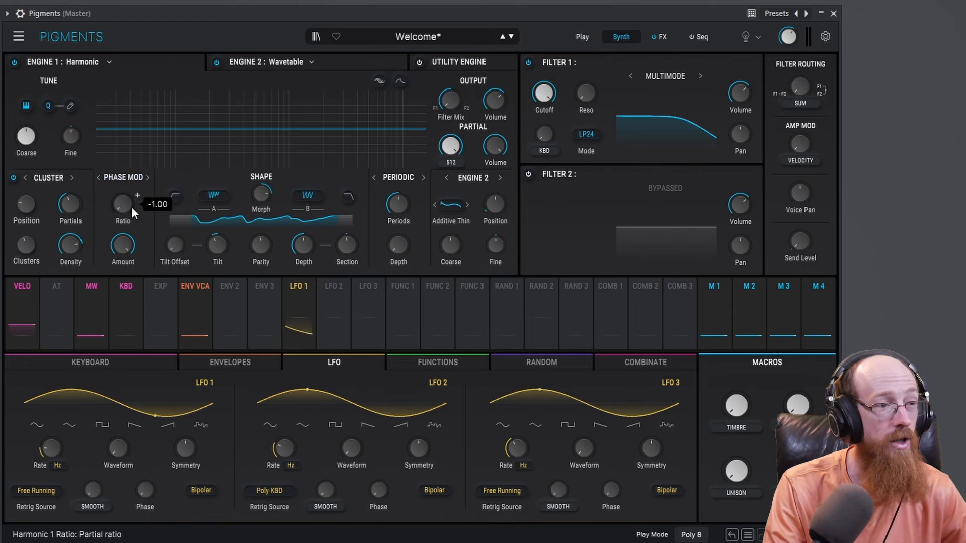
mouse_move(262, 244)
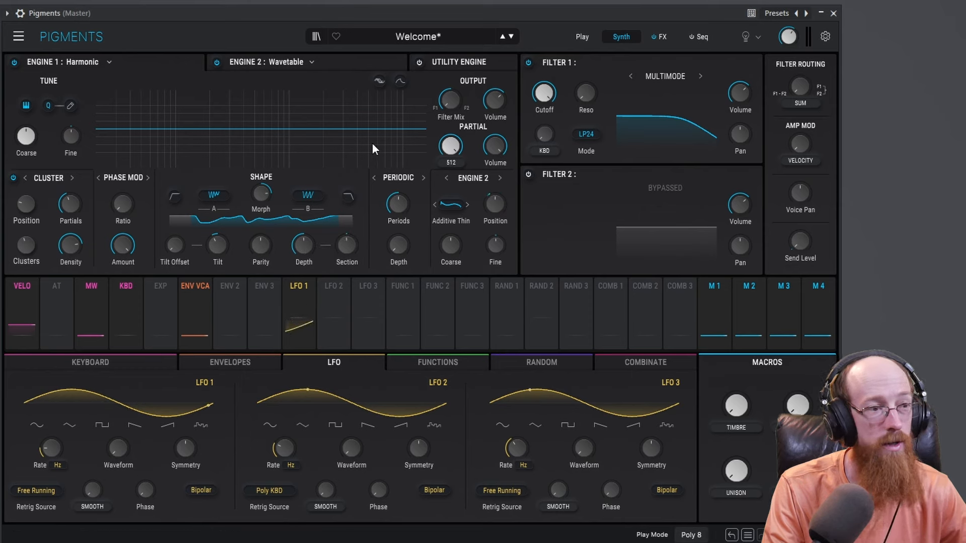
left_click_drag(260, 245, 237, 246)
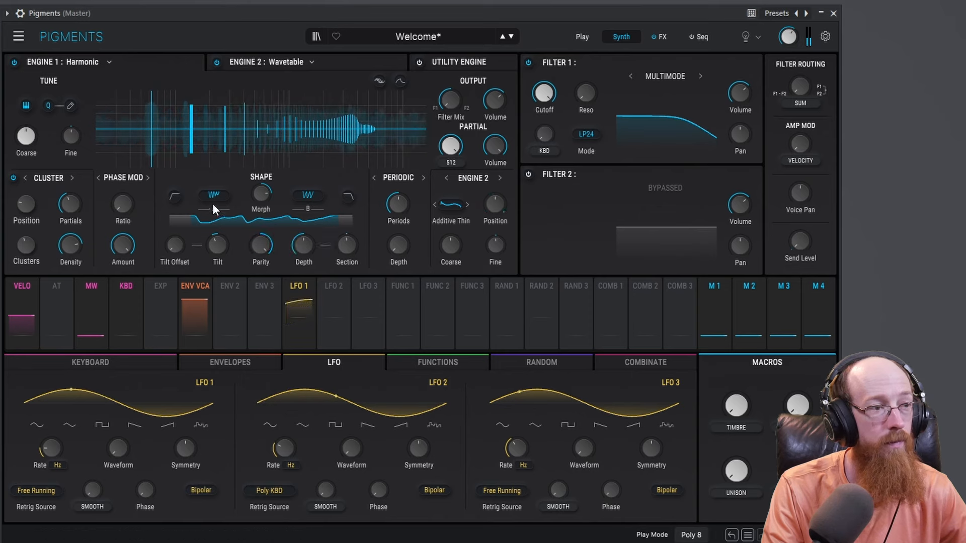
left_click_drag(261, 195, 261, 172)
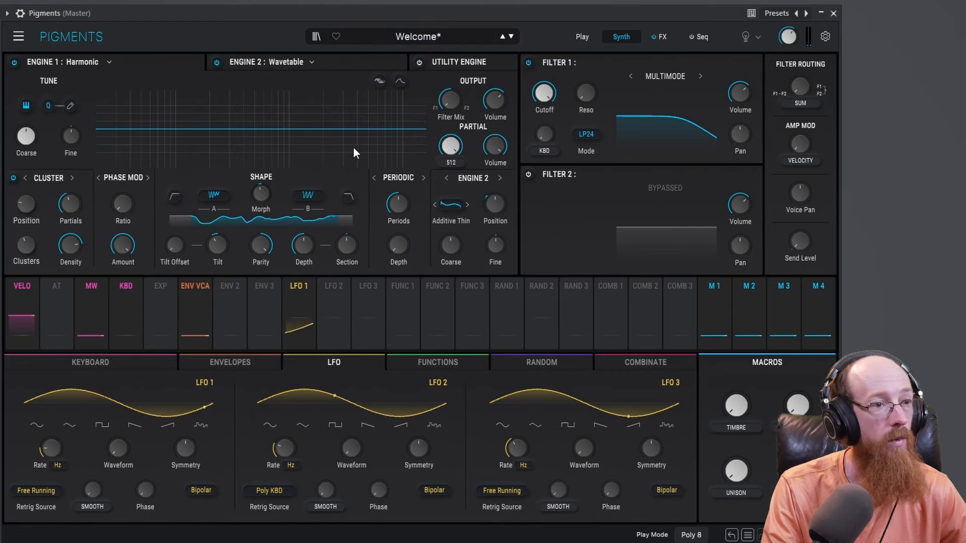
Step: Reload the Welcome preset and change Engine 1's type to Harmonic
left_click(424, 37)
left_click(463, 164)
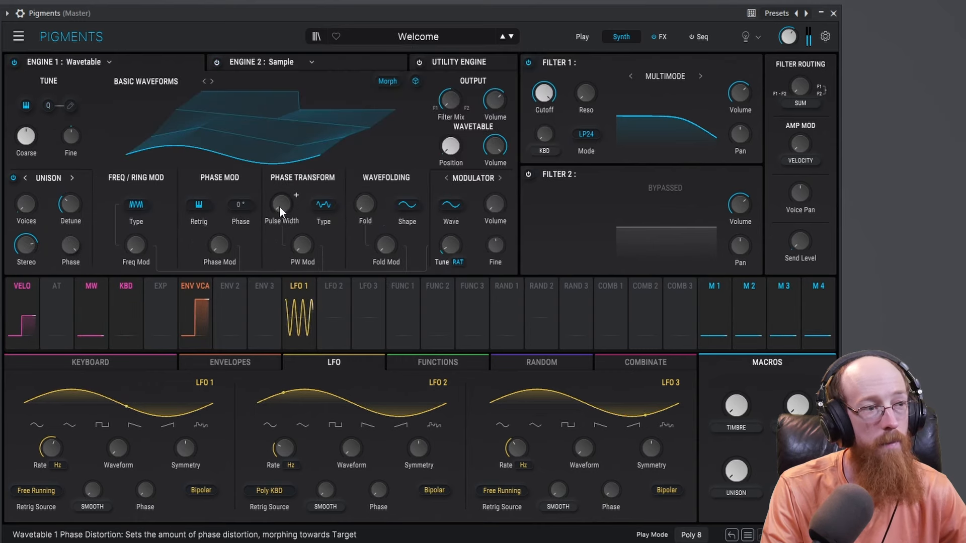
left_click(111, 63)
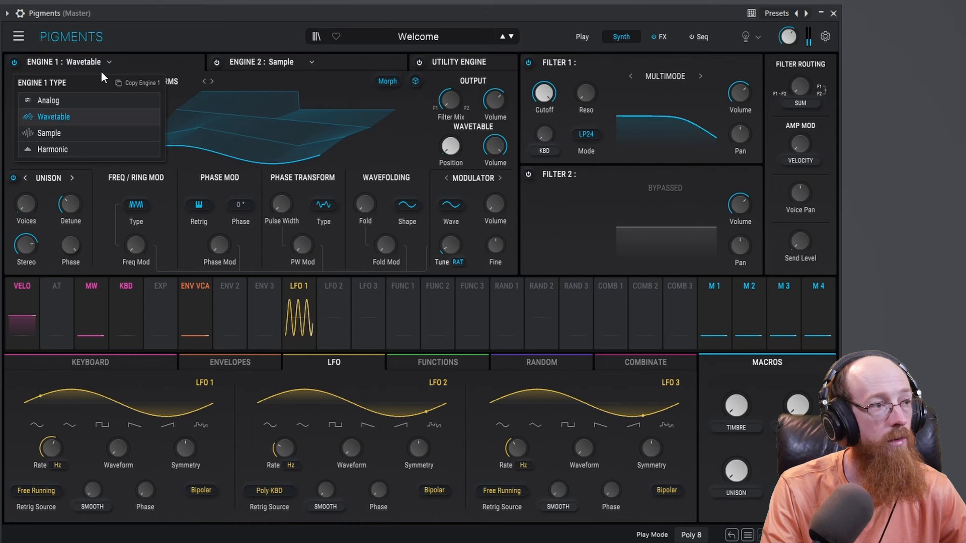
left_click(83, 150)
mouse_move(265, 239)
left_mouse_down()
mouse_move(276, 236)
mouse_move(276, 201)
mouse_move(262, 247)
left_mouse_up()
Step: Switch Engine 1's window mode to Shepard and raise its Position and Gain
left_click(71, 178)
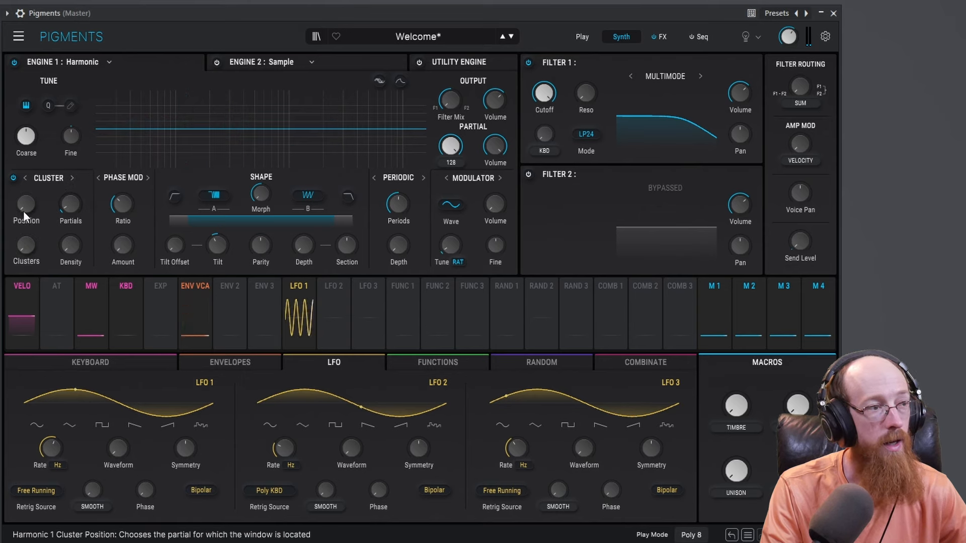
left_click(71, 179)
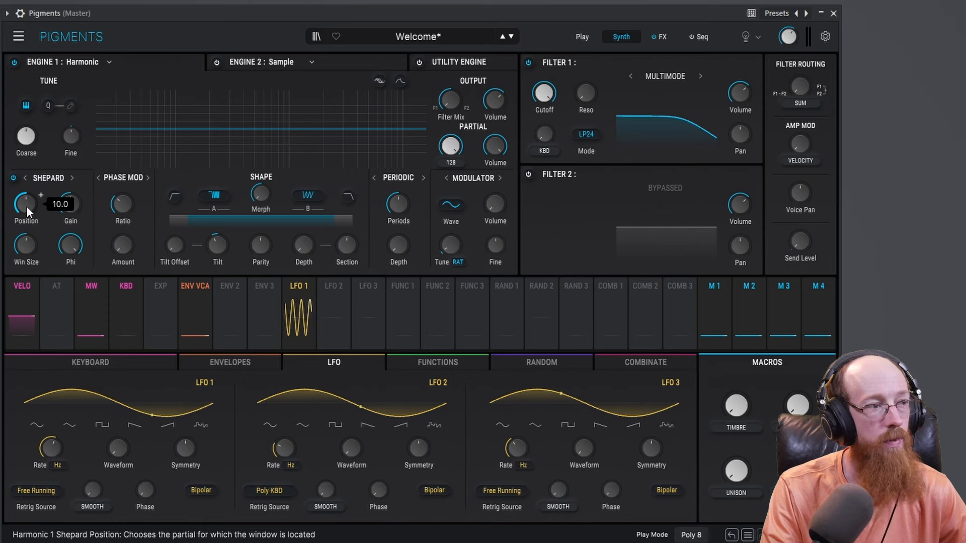
left_click_drag(71, 206, 25, 202)
mouse_move(64, 240)
left_mouse_down()
mouse_move(64, 267)
mouse_move(64, 237)
mouse_move(71, 249)
left_mouse_up()
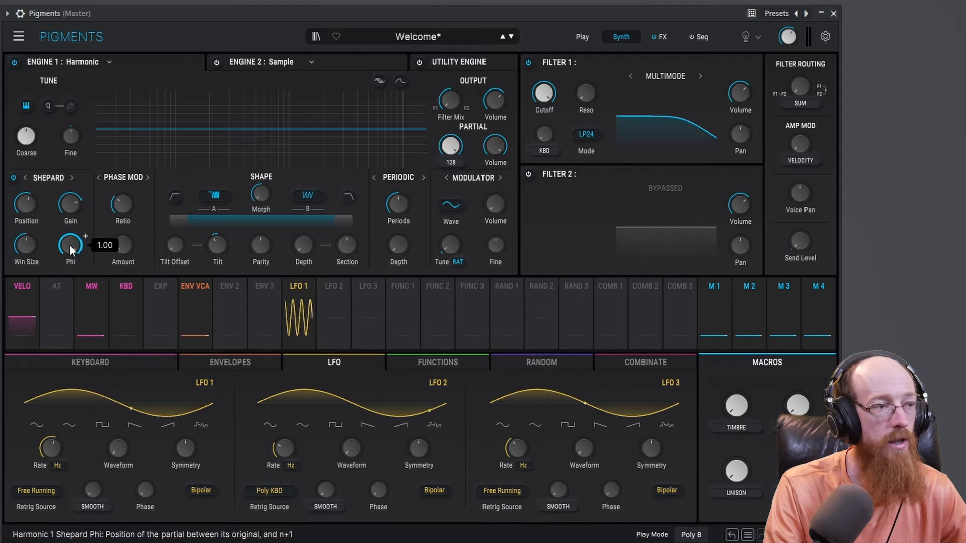
Step: Sweep the Shepard Phi with a narrow Win Size of about 1.23, then widen the window again
left_click_drag(70, 244, 70, 264)
left_click_drag(70, 245, 71, 154)
left_click_drag(25, 244, 25, 292)
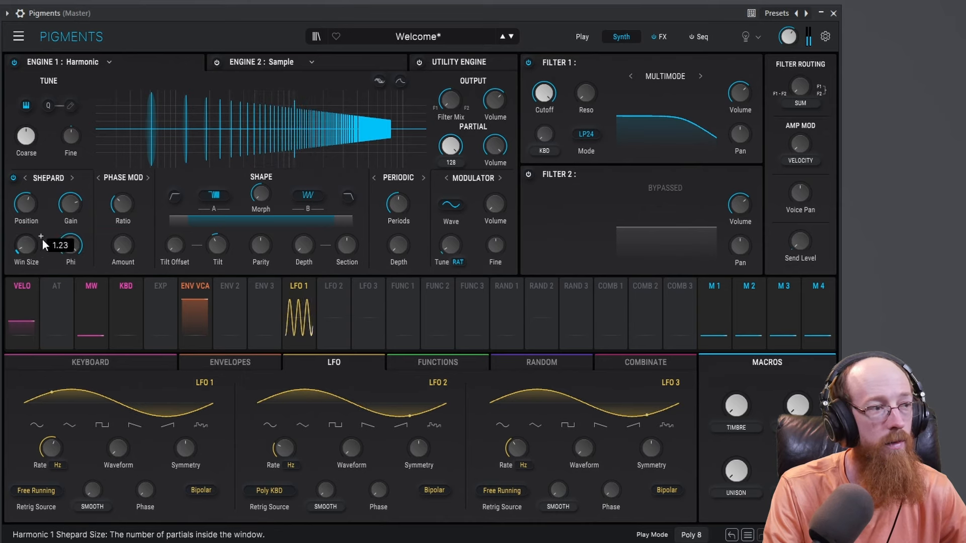
left_click_drag(69, 245, 70, 168)
left_click_drag(25, 245, 25, 206)
Step: Assign LFO 1 to the Shepard Phi with an amount of 0.83, widen the Win Size, and open LFO 1's modulation routings
mouse_move(71, 245)
left_mouse_down()
mouse_move(70, 344)
mouse_move(70, 242)
left_mouse_up()
mouse_move(300, 292)
left_click_drag(299, 291, 70, 246)
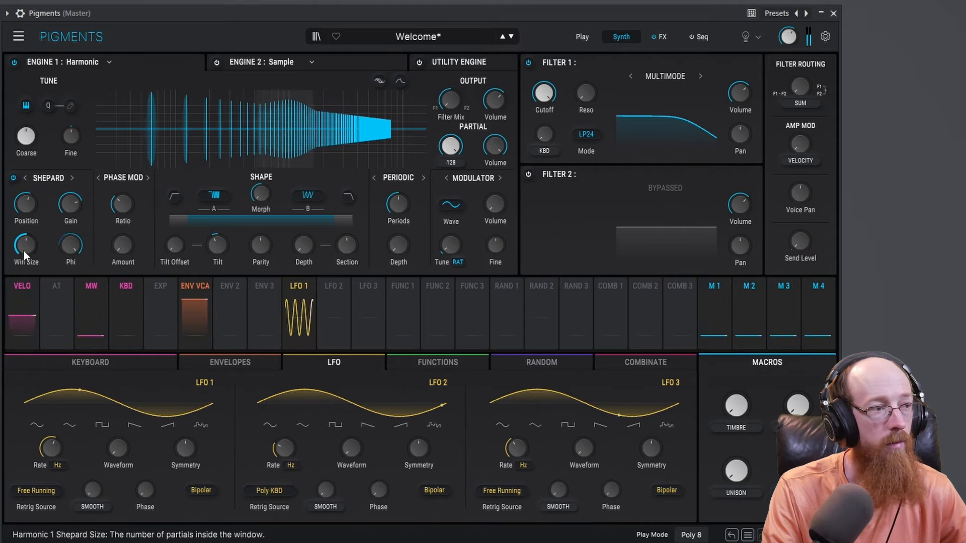
mouse_move(23, 250)
left_mouse_down()
mouse_move(23, 219)
mouse_move(24, 238)
left_mouse_up()
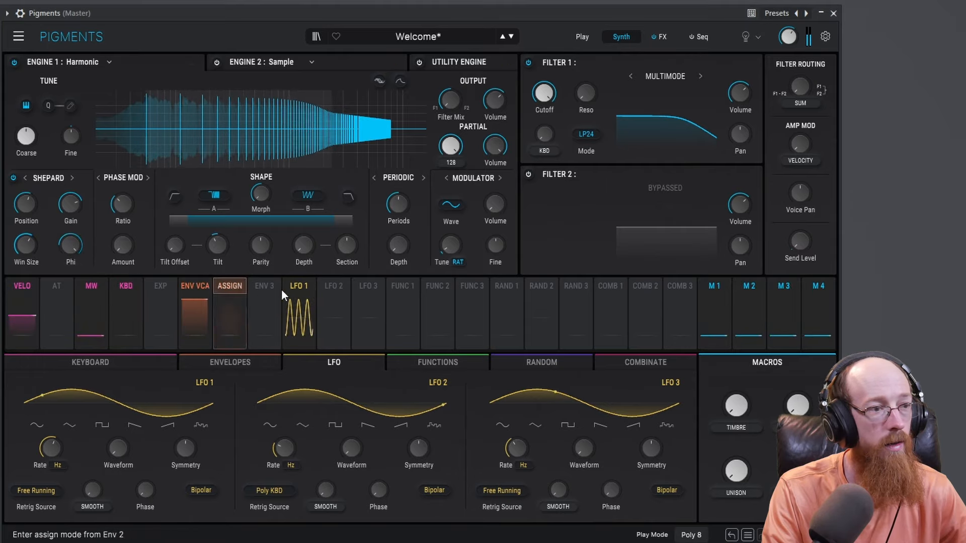
left_click(303, 284)
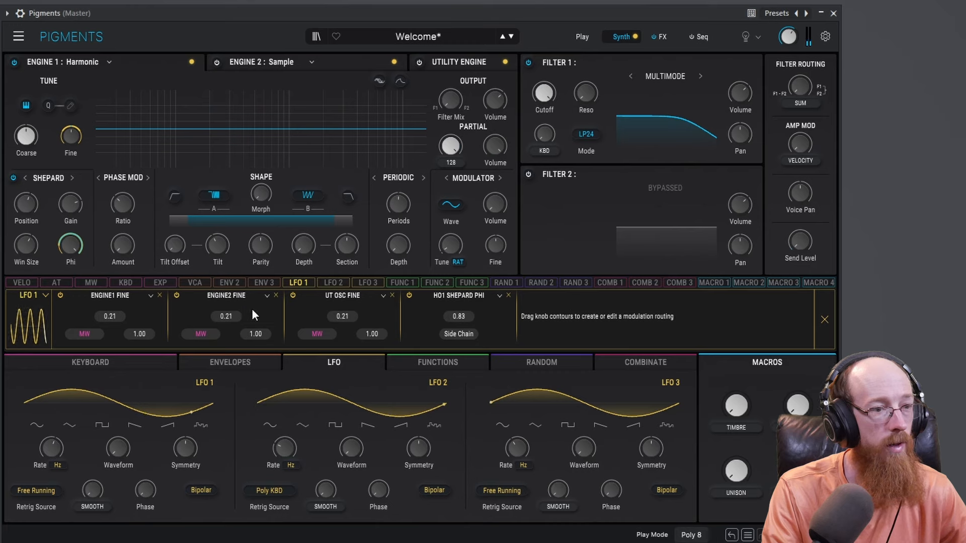
Step: Raise LFO 1's Rate to its maximum and readjust the Shepard controls on Engine 1
left_click(823, 317)
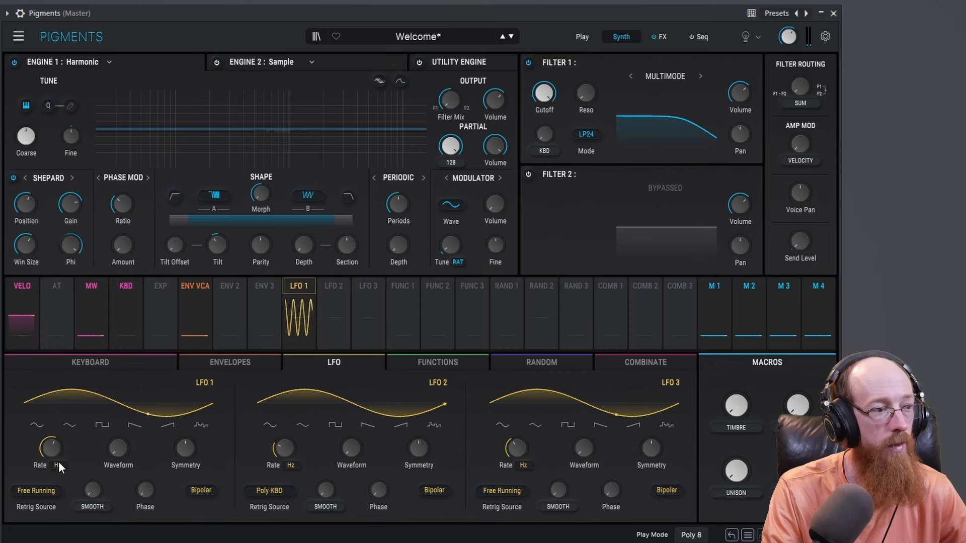
left_click_drag(53, 449, 52, 393)
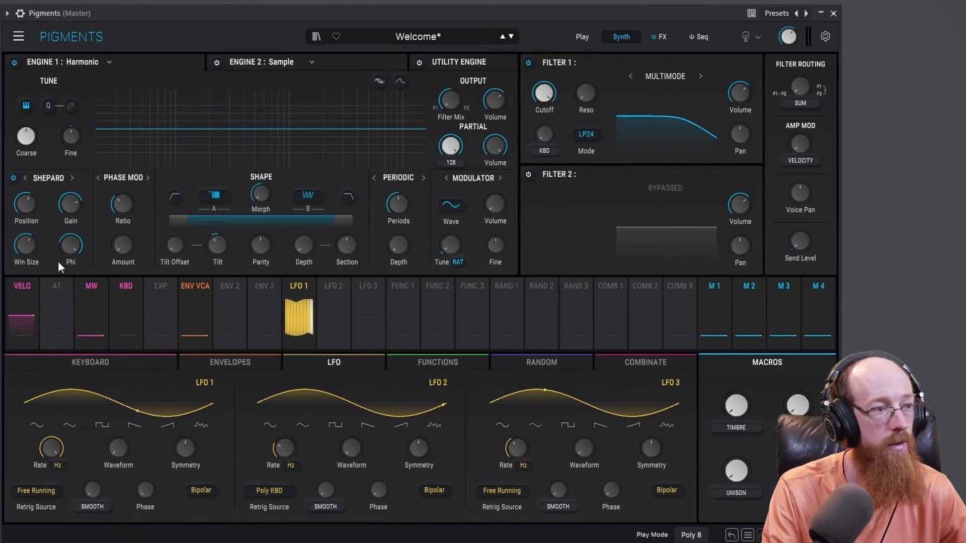
mouse_move(73, 250)
left_click_drag(71, 248, 25, 262)
left_click_drag(26, 211, 68, 207)
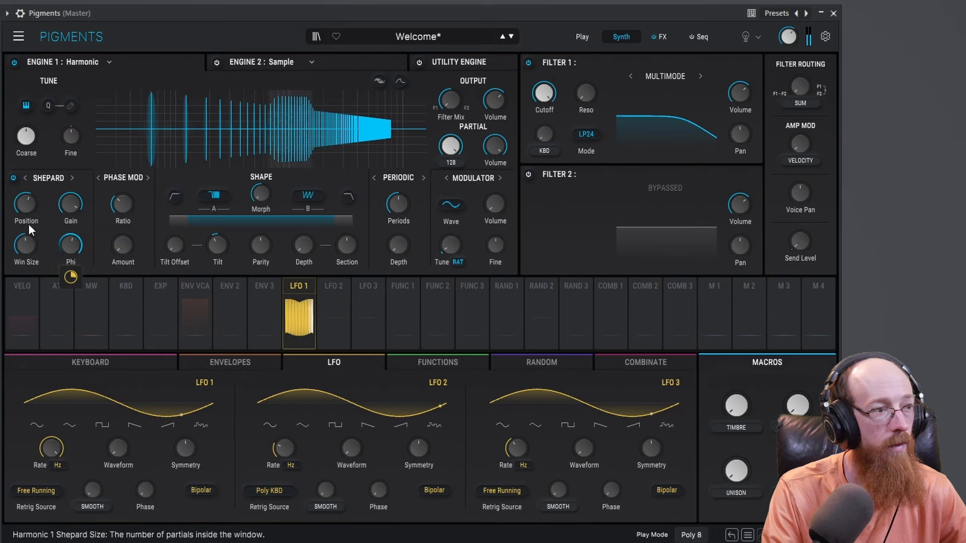
Step: Narrow the Shepard Win Size, reduce LFO 1's amount on Phi, and set Phi to about 0.768
left_click_drag(25, 245, 25, 252)
mouse_move(70, 266)
left_click_drag(70, 277, 71, 281)
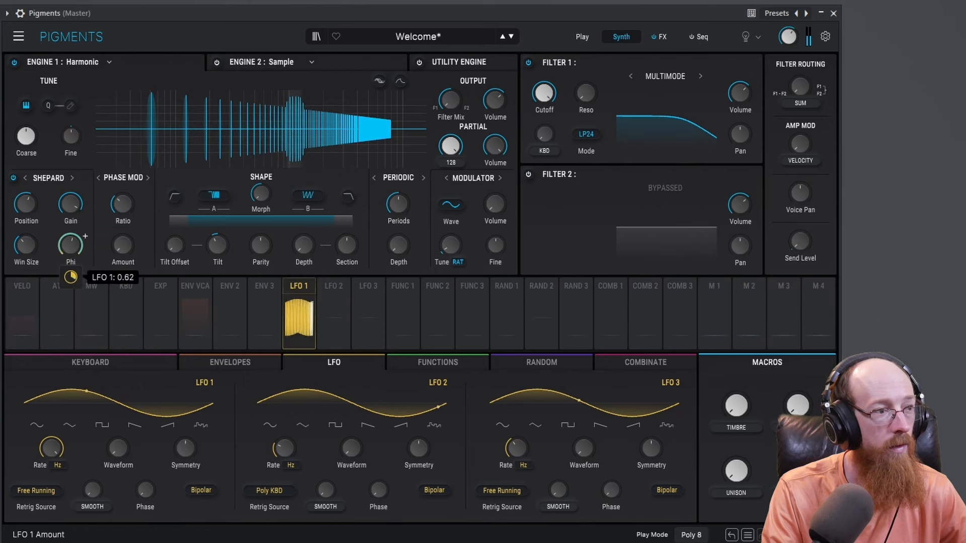
left_click_drag(71, 245, 71, 248)
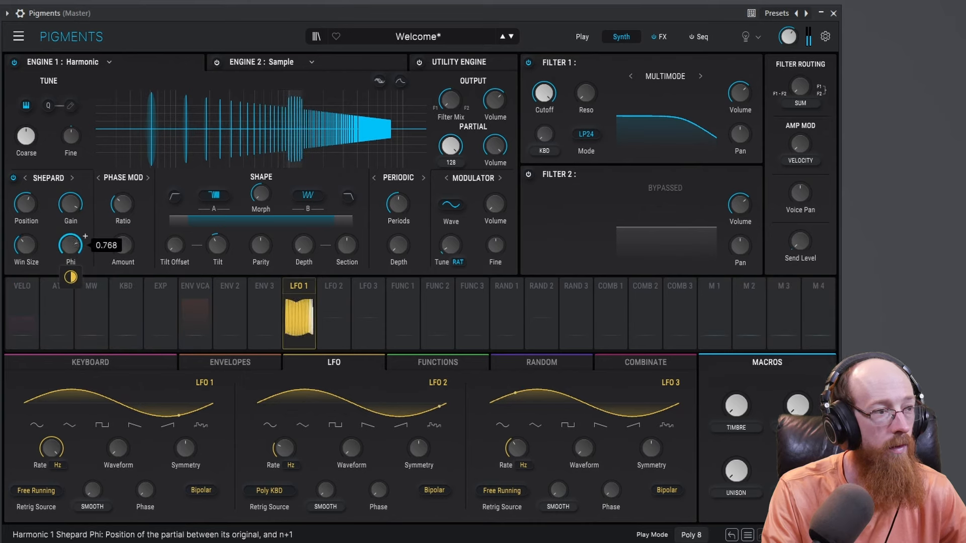
left_click_drag(70, 204, 22, 218)
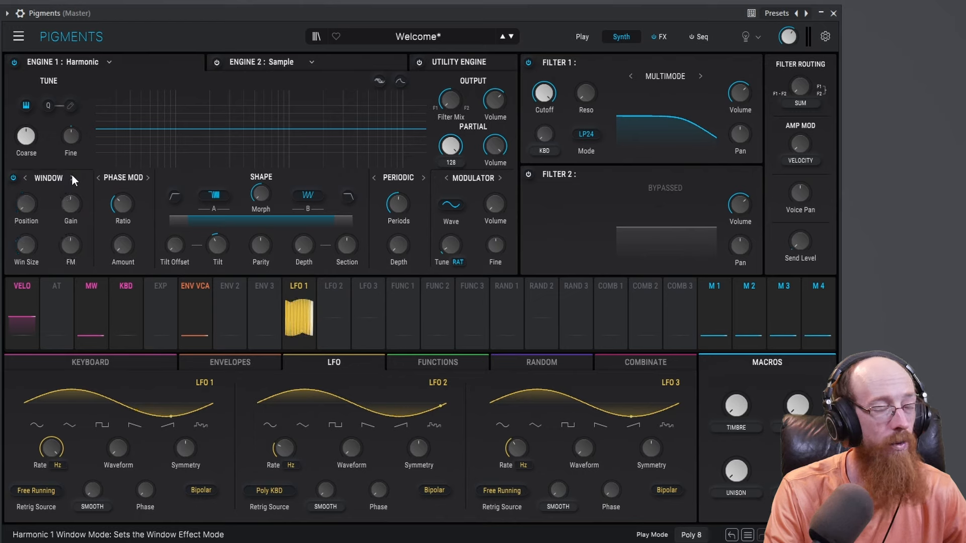
Step: Set Engine 1's partial modulation mode to Window and look over the Cluster and Shepard alternatives
left_click(56, 178)
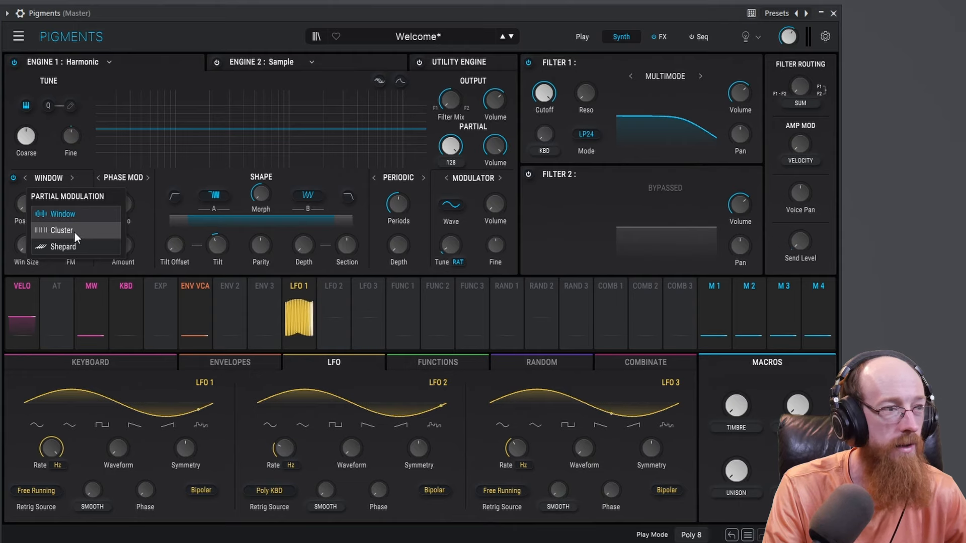
left_click(62, 214)
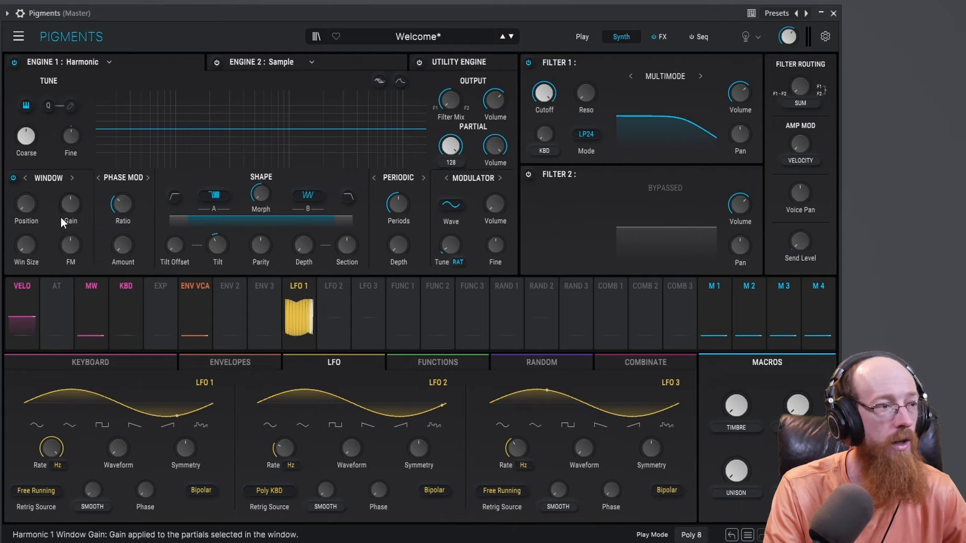
left_click(47, 179)
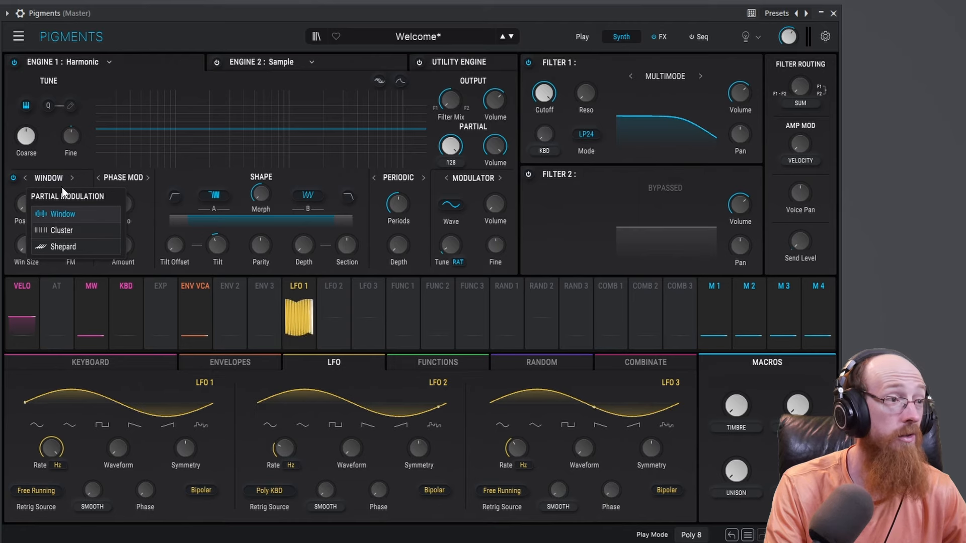
left_click(60, 180)
left_click(49, 179)
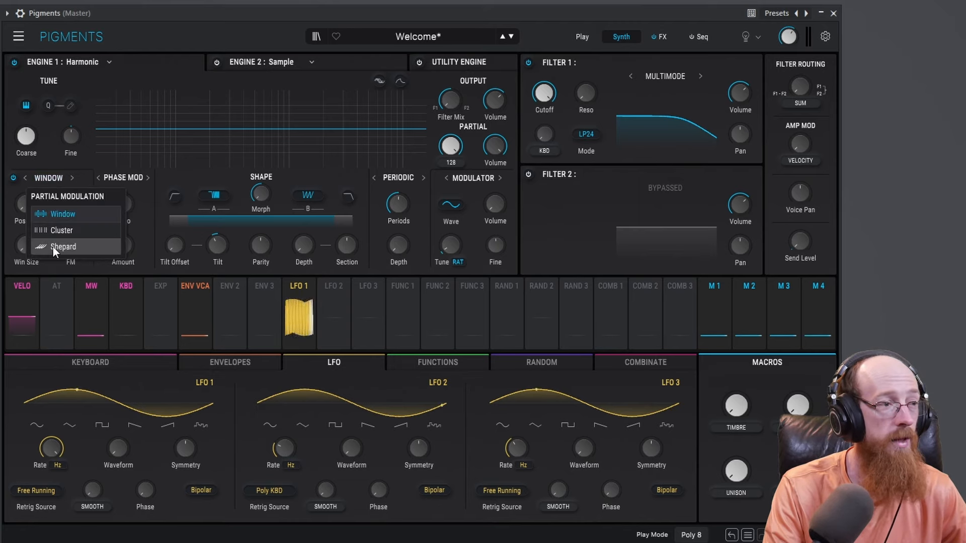
left_click(50, 180)
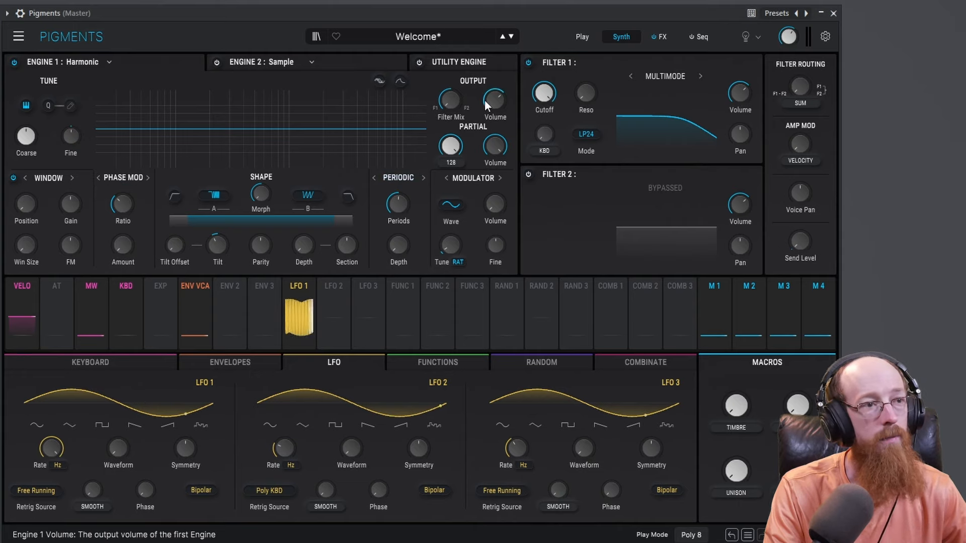
Step: Raise the Periodic imaging Depth to full and sweep the Periods down and back up
mouse_move(484, 99)
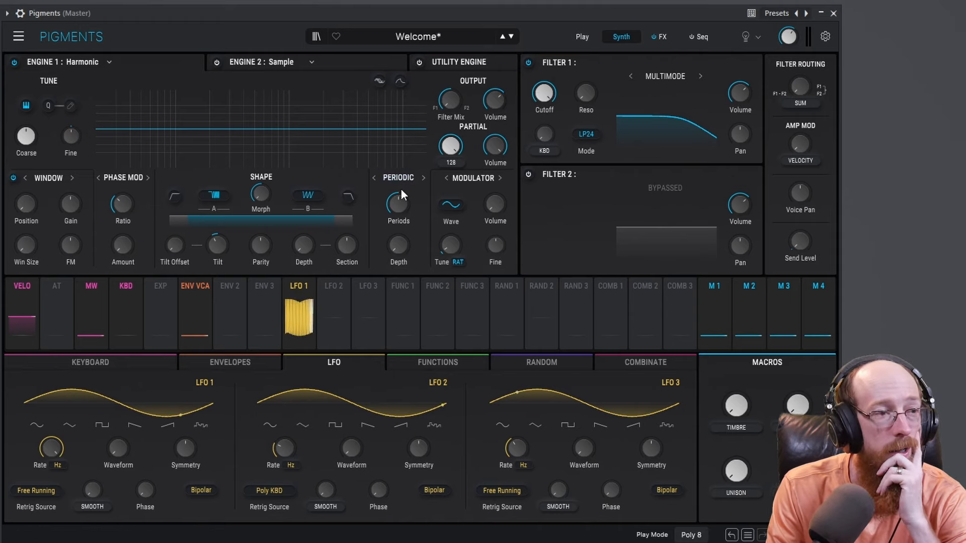
mouse_move(398, 204)
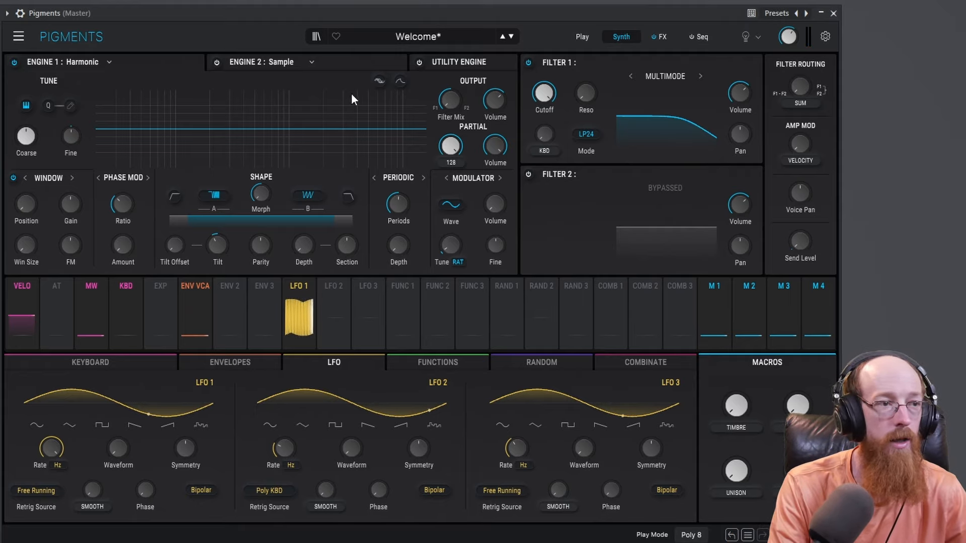
left_click_drag(399, 240, 399, 234)
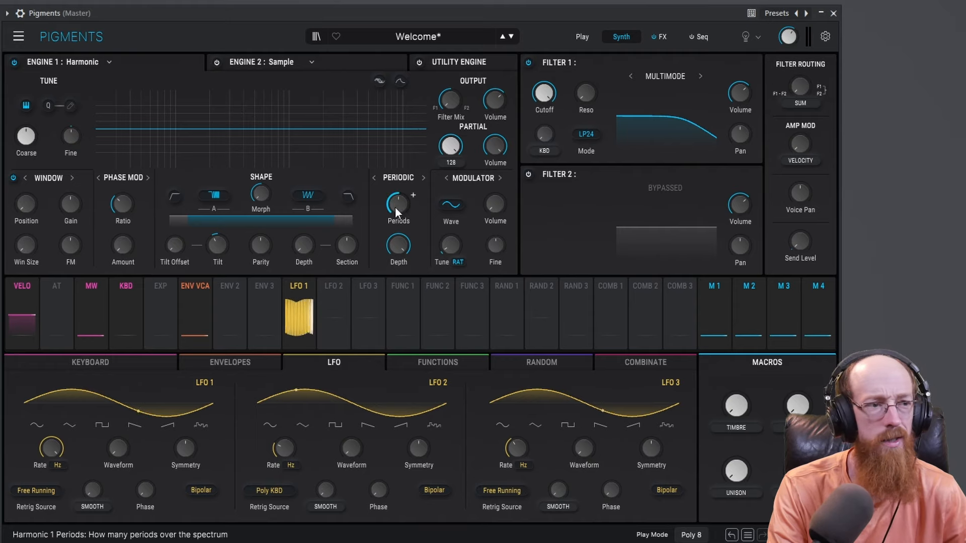
mouse_move(395, 206)
left_mouse_down()
mouse_move(395, 189)
mouse_move(396, 220)
left_mouse_up()
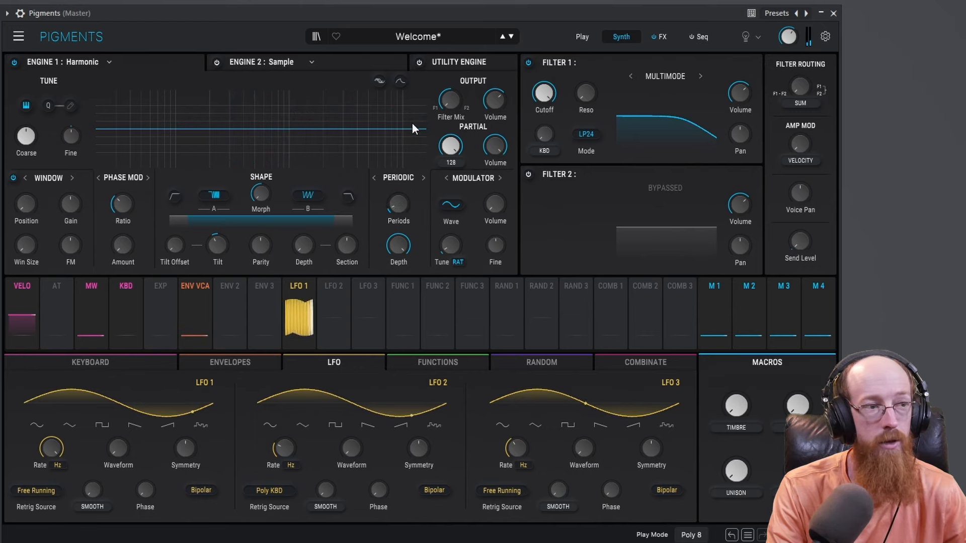
left_click_drag(397, 207, 398, 201)
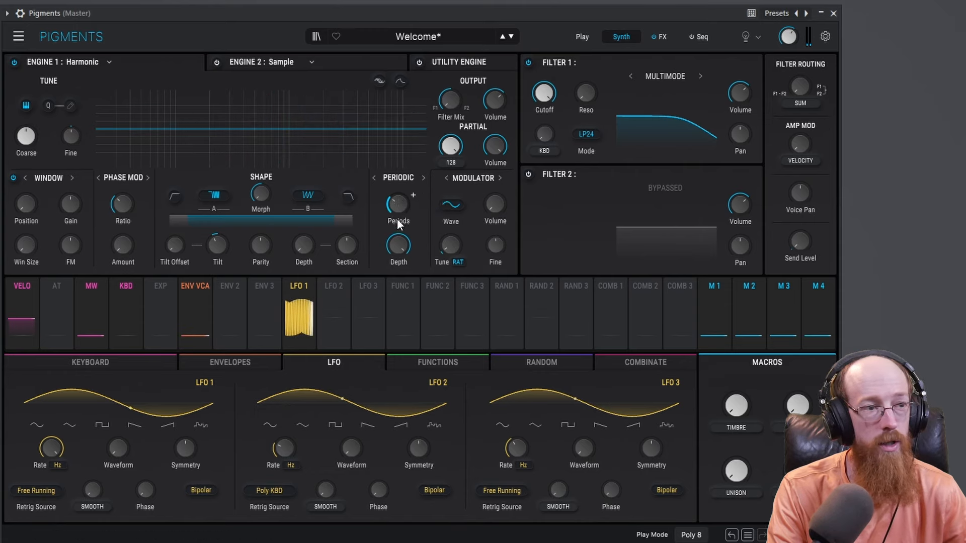
Step: Try the Split and Random imaging modes on Engine 1 and return the imaging to Periodic
left_click(424, 179)
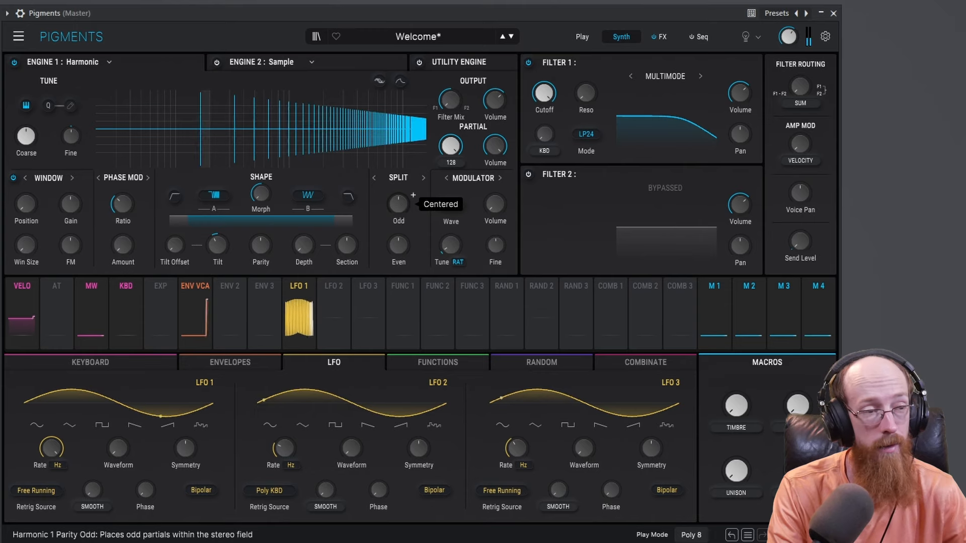
mouse_move(401, 204)
left_mouse_down()
mouse_move(402, 186)
mouse_move(398, 200)
left_mouse_up()
left_click(425, 178)
left_click_drag(399, 245, 397, 199)
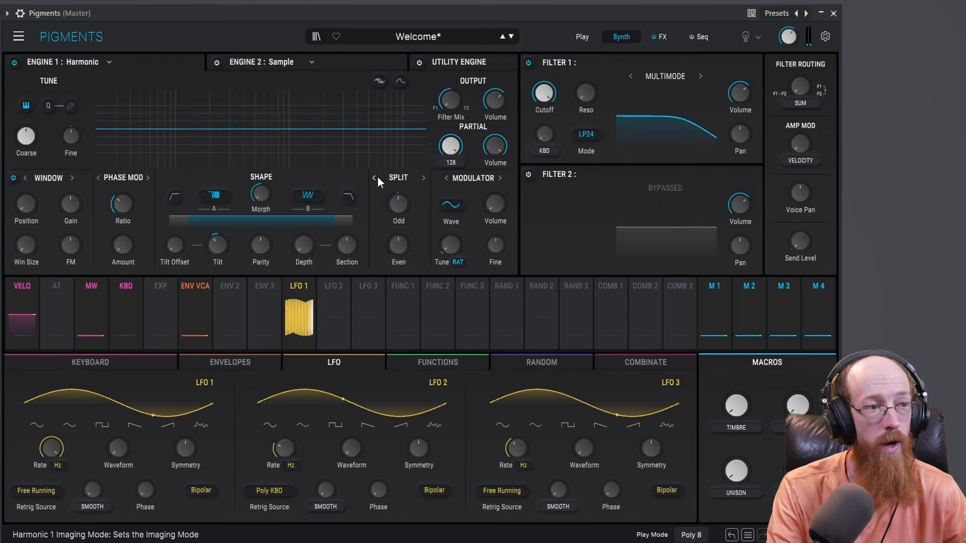
left_click(400, 178)
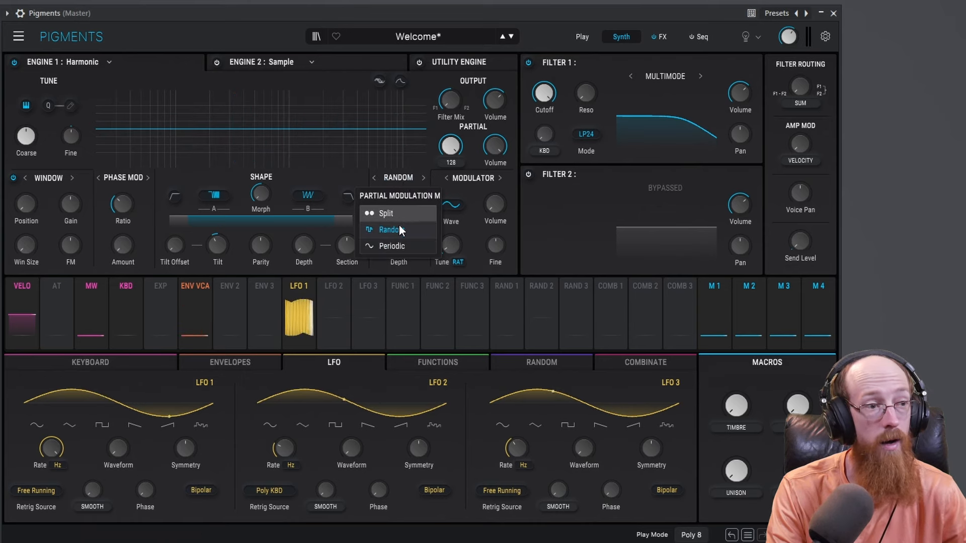
left_click(395, 245)
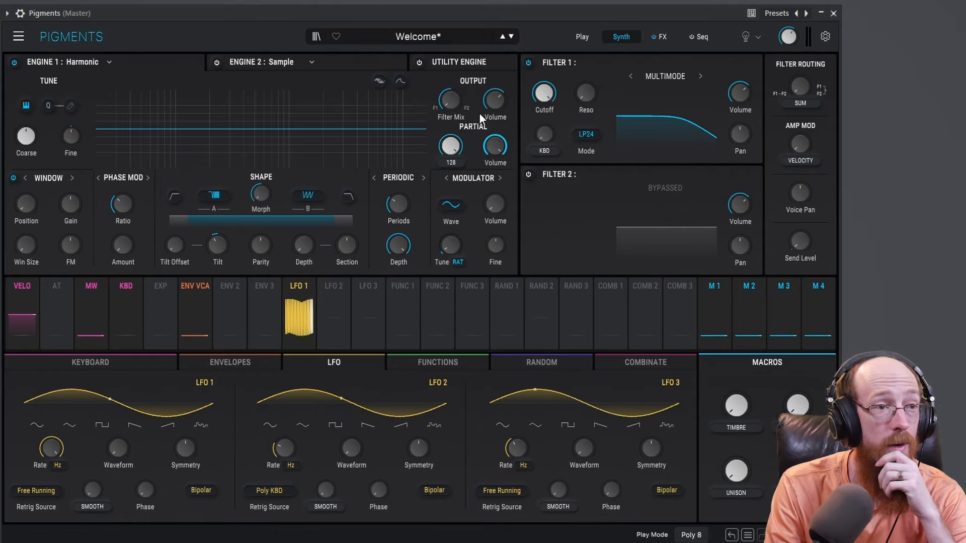
Step: Set Engine 1's partial count to 512
left_click(449, 164)
left_click(437, 294)
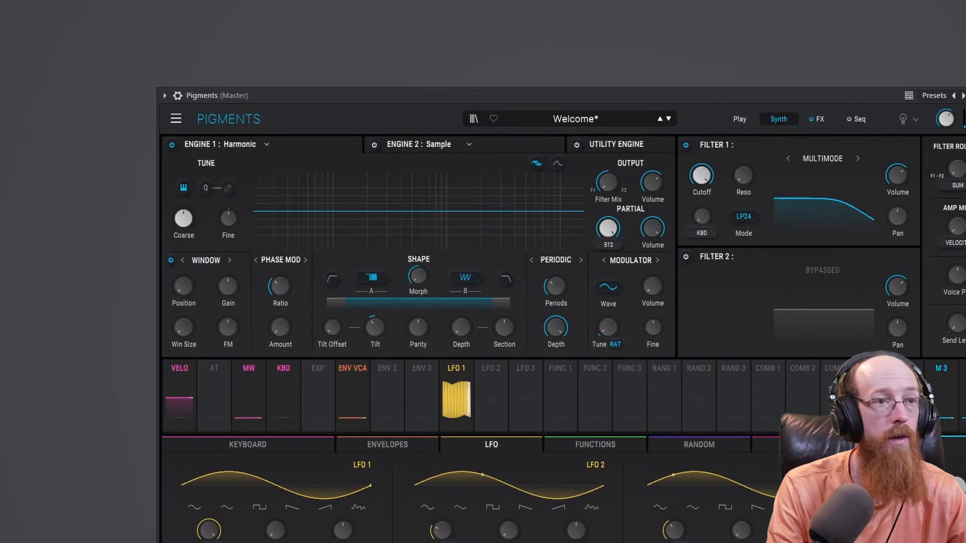
Step: Draw six back-to-back C5 notes at the start of the Pigments channel's piano roll and shorten them all
key("F6")
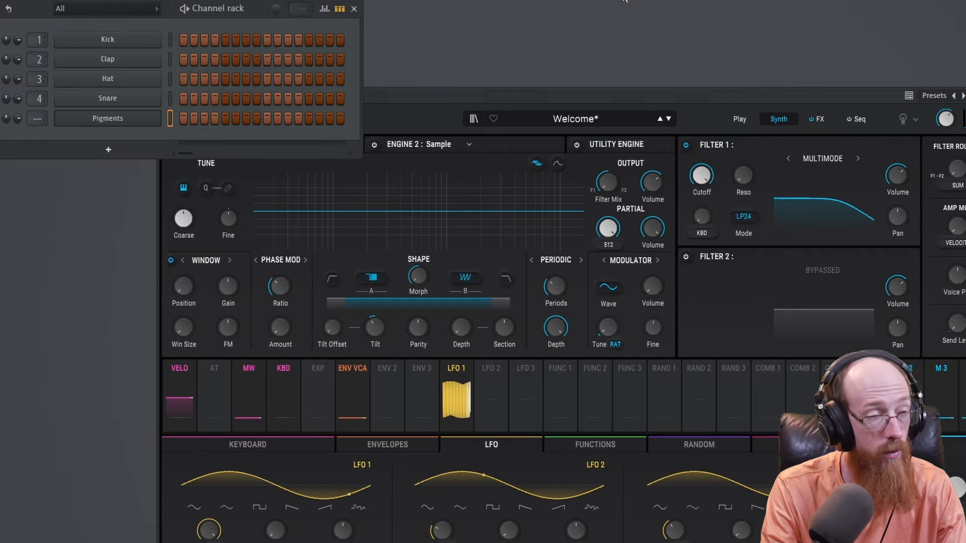
right_click(155, 119)
left_click(189, 117)
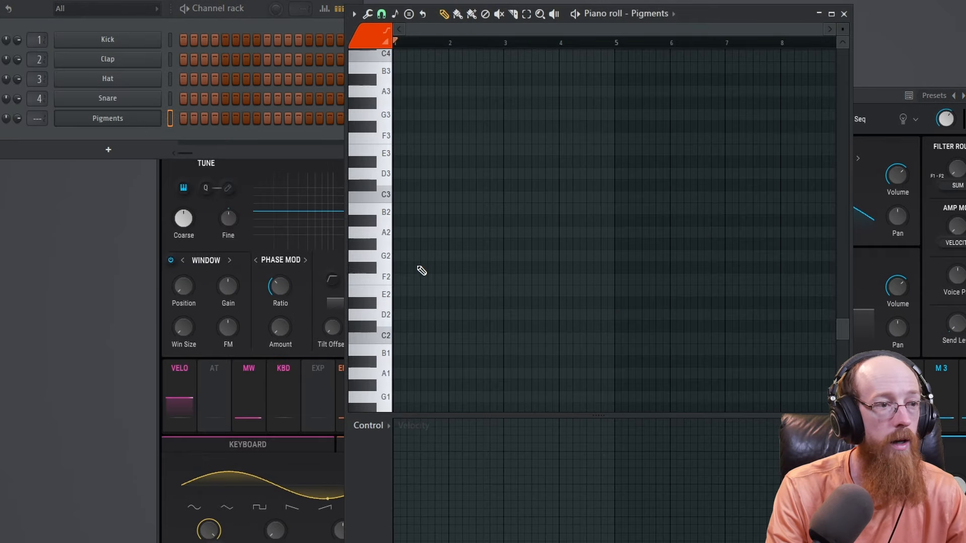
scroll(411, 252, "up", 9)
left_click(398, 232)
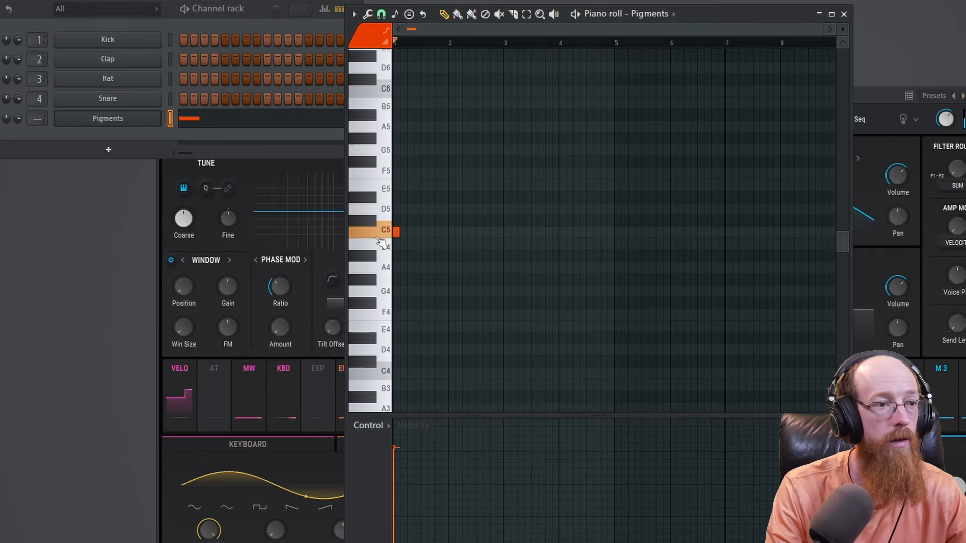
left_click(405, 234)
left_click_drag(416, 234, 416, 236)
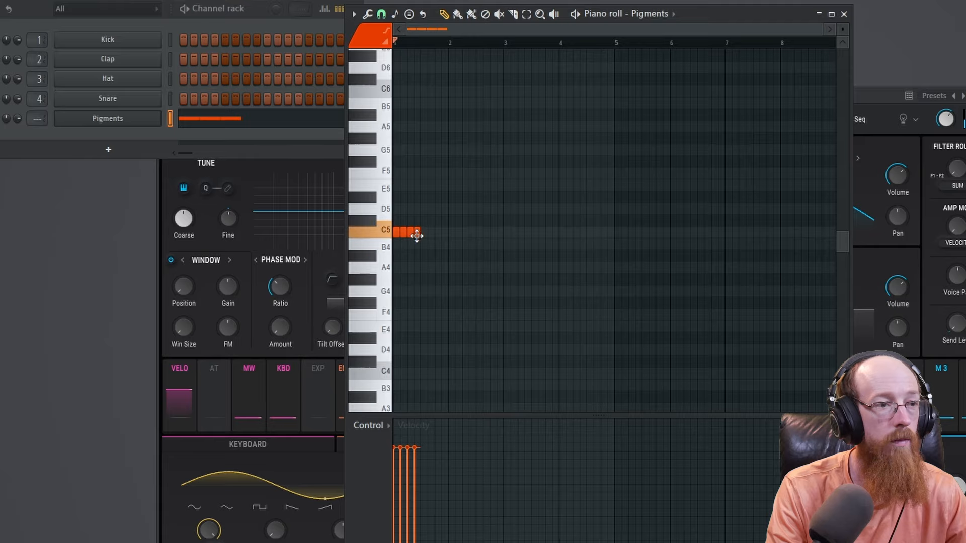
left_click(423, 235)
left_click(432, 234)
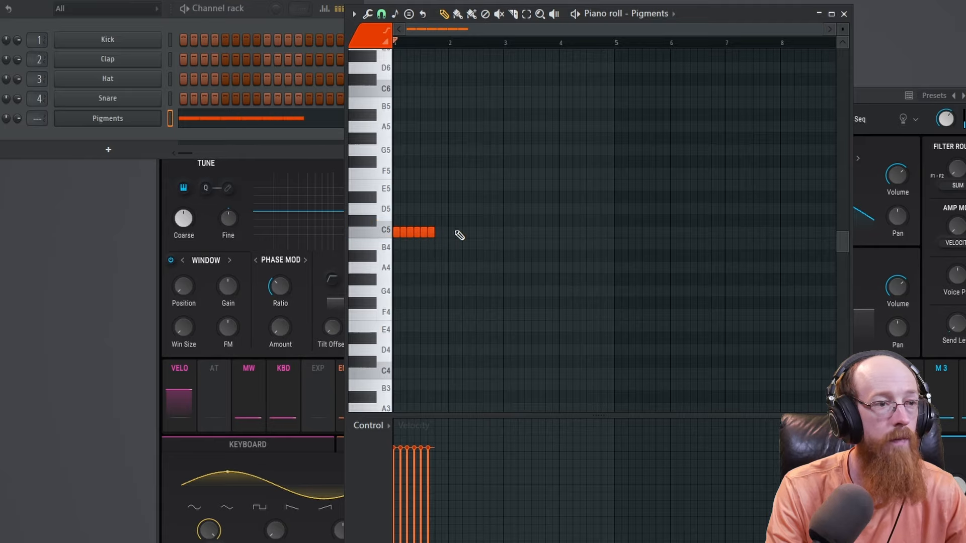
key("ctrl+a")
Step: Play the C5 pattern and reduce the Periodic Depth to 0.00 % to compare the sound
key("space")
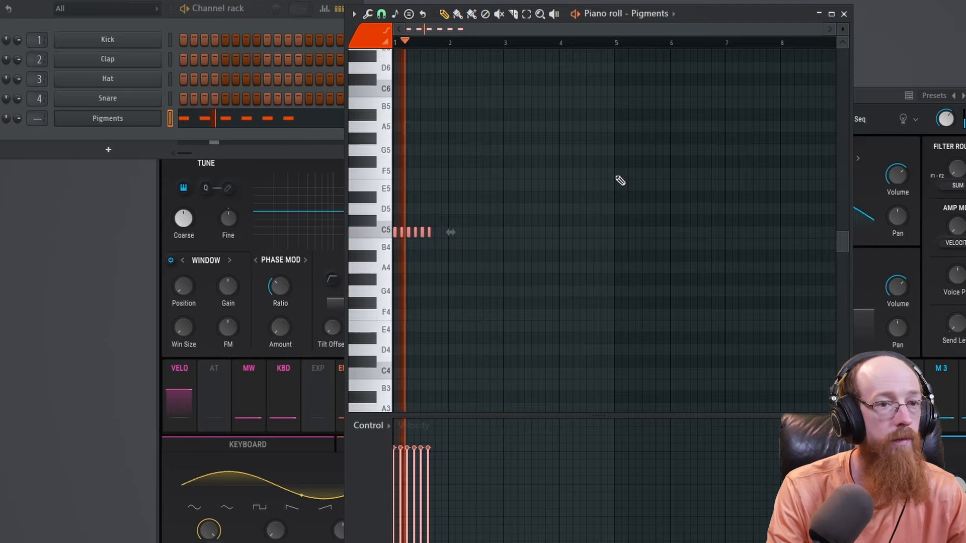
left_click(880, 95)
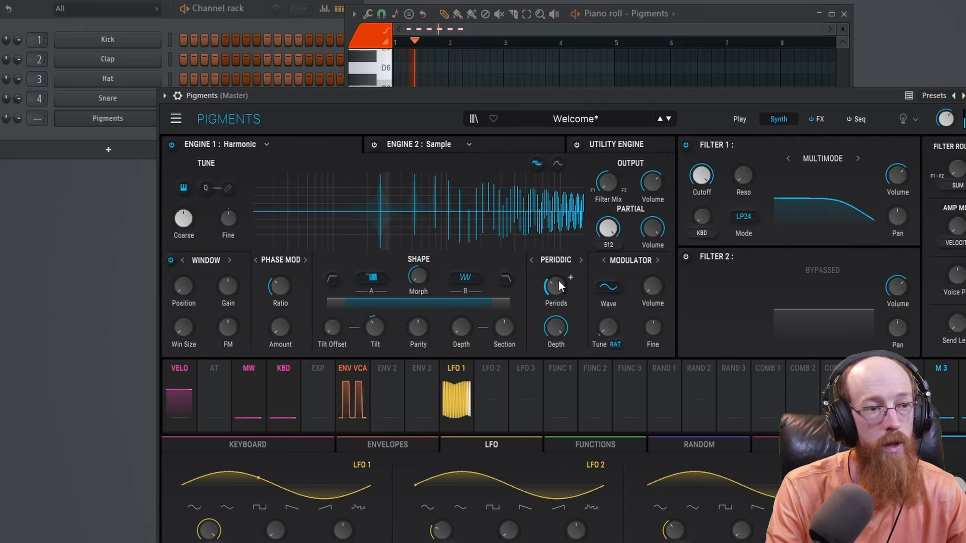
mouse_move(559, 290)
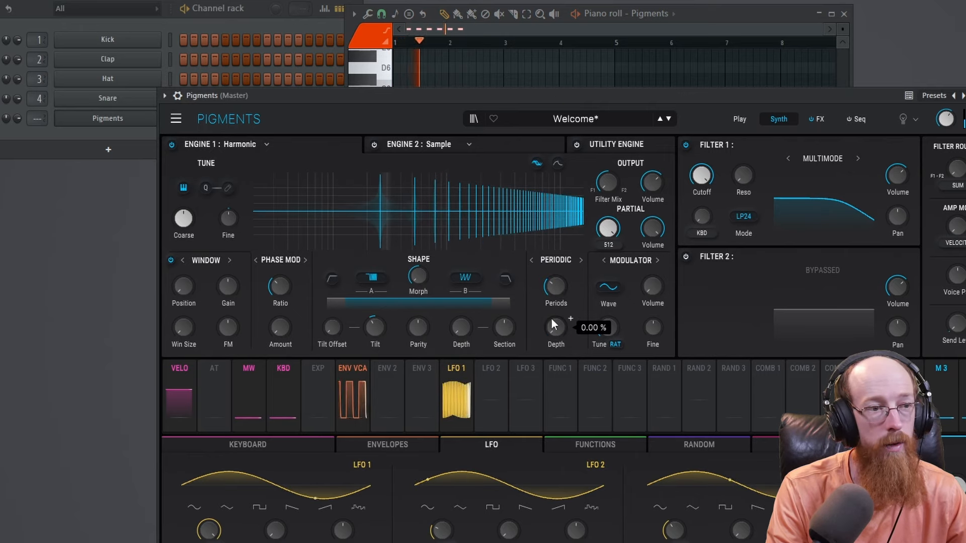
key("space")
key("space")
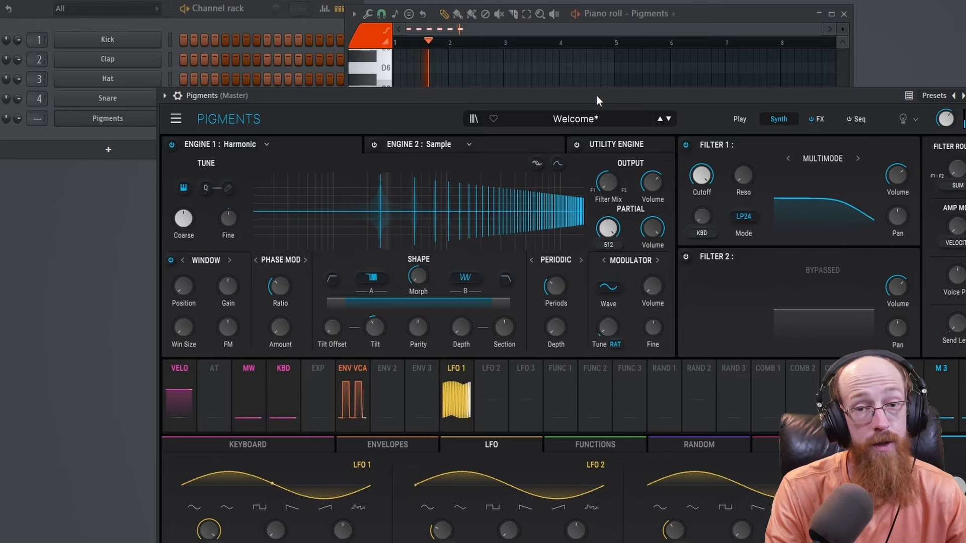
key("space")
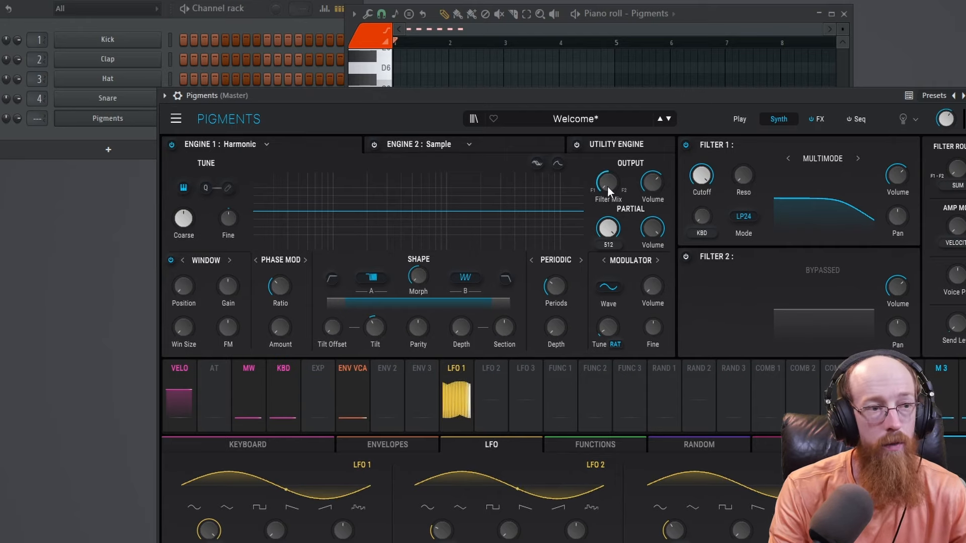
key("space")
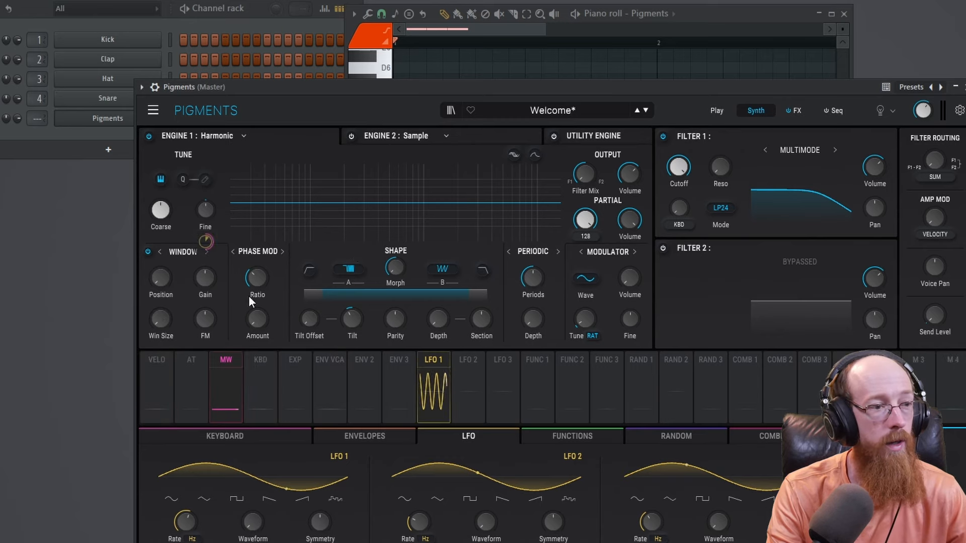
Step: Assign LFO 1 to Engine 1's window Position and raise the Position and Gain while playing the pattern
left_click_drag(434, 374, 167, 282)
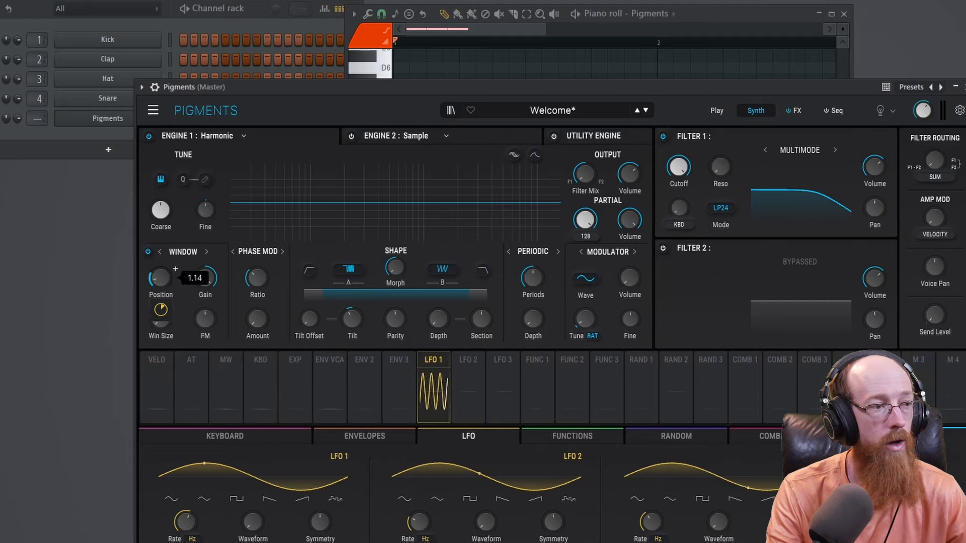
key("space")
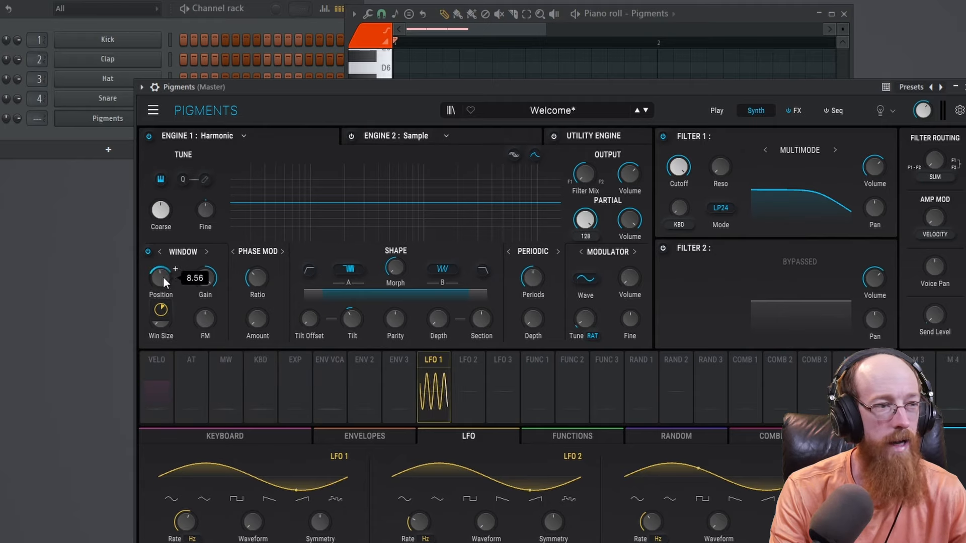
key("space")
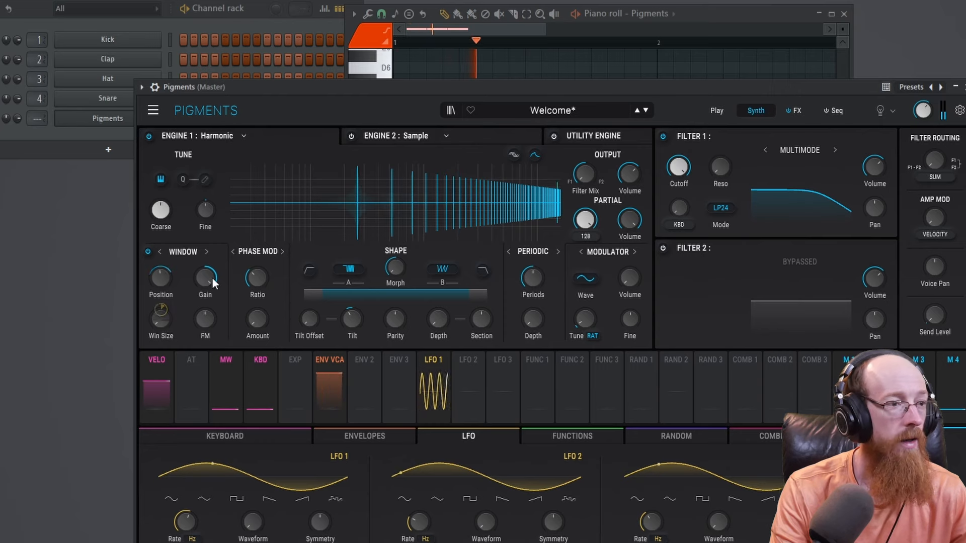
mouse_move(160, 280)
left_mouse_down()
mouse_move(160, 257)
mouse_move(160, 276)
left_mouse_up()
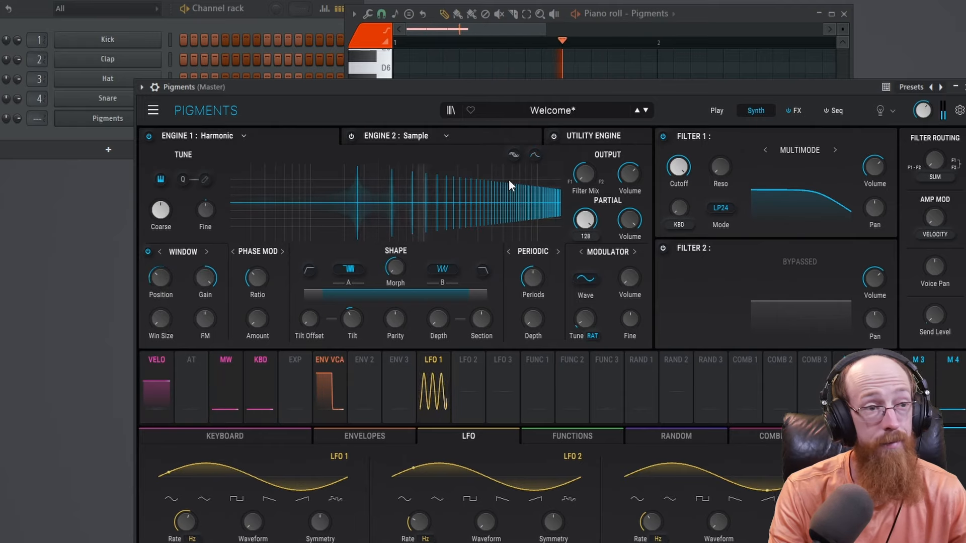
Step: Widen the window's Win Size and play the pattern to hear the change
key("space")
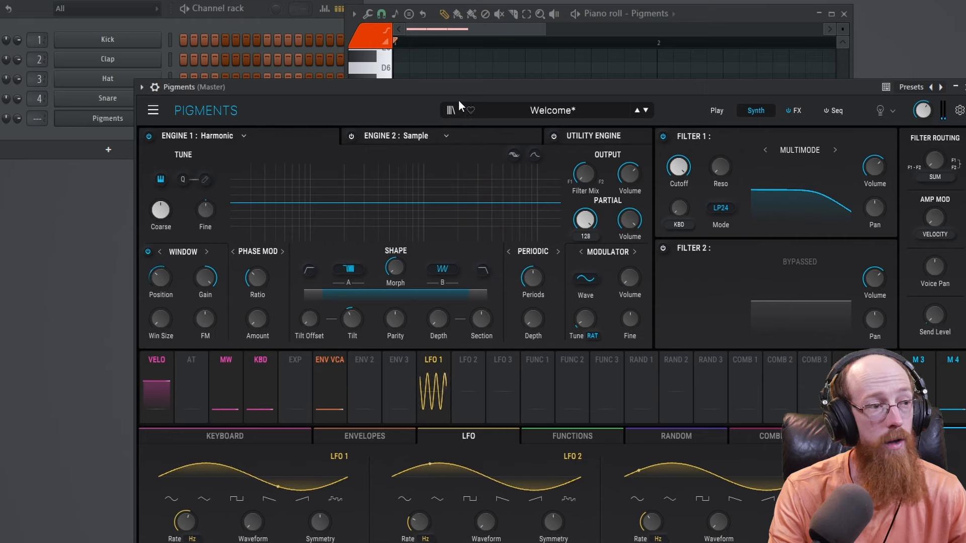
left_click_drag(165, 324, 165, 322)
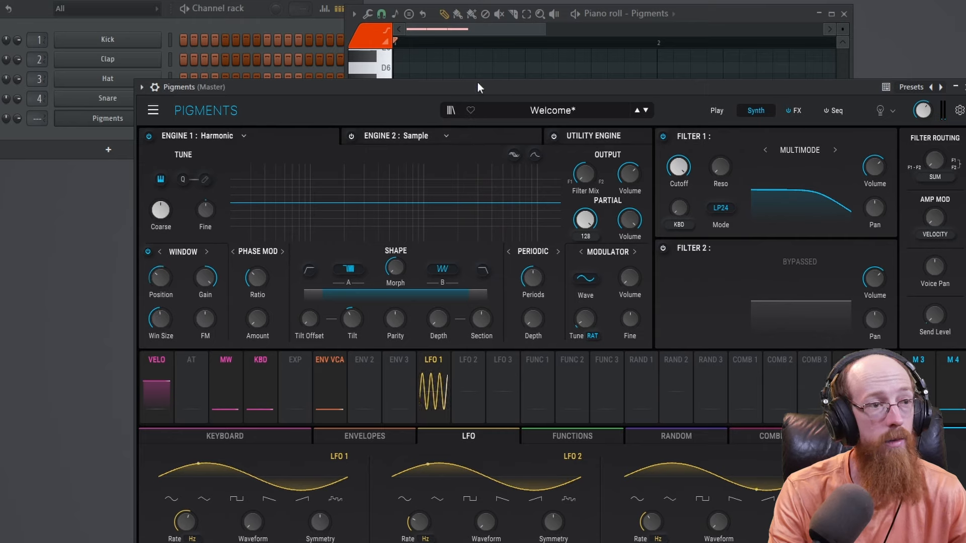
key("space")
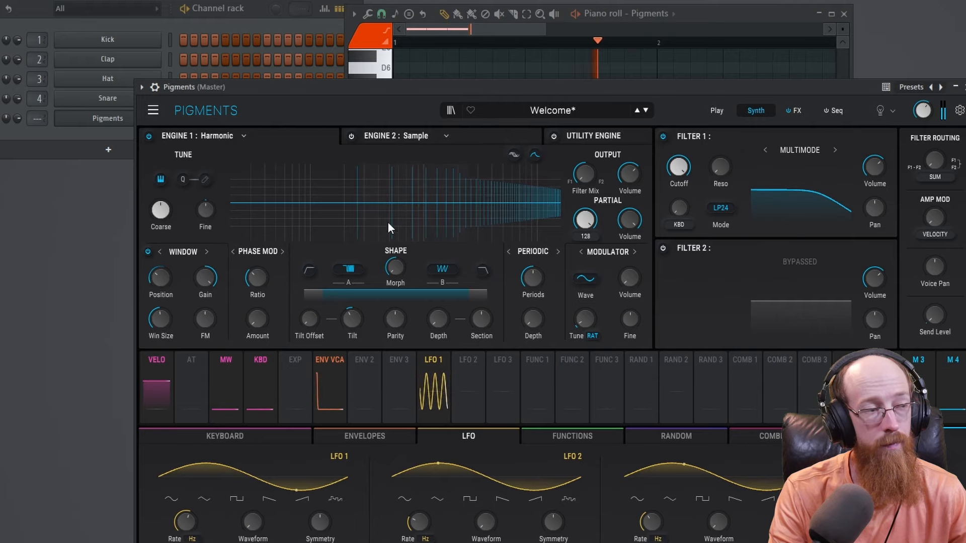
key("space")
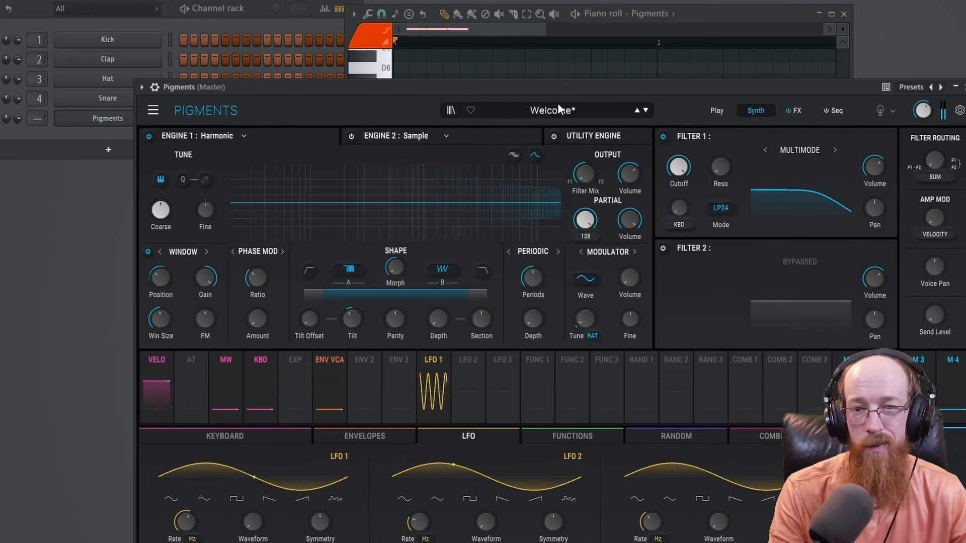